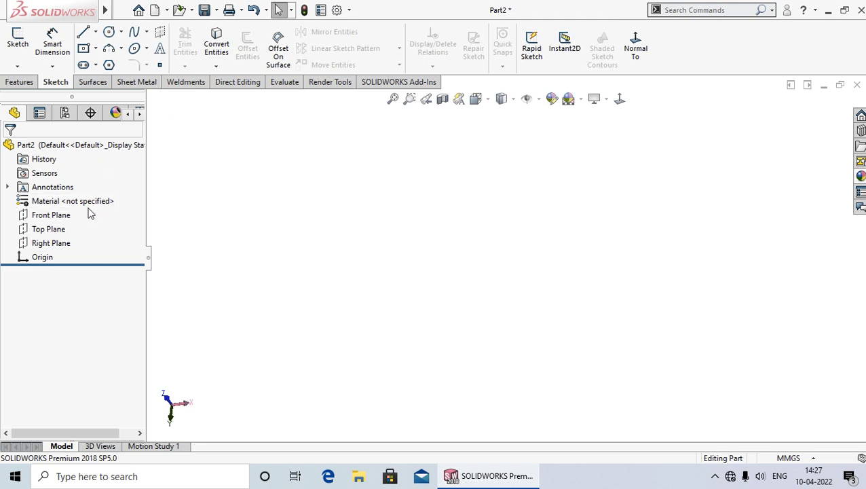
- Show the Front, Top and Right planes in the graphics area
{"action": "right_click", "coordinate": [66, 216]}
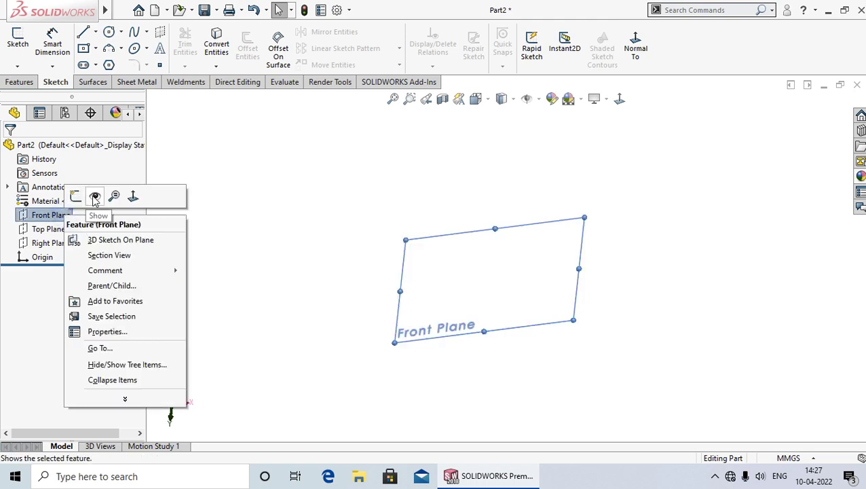
{"action": "left_click", "coordinate": [93, 195]}
{"action": "right_click", "coordinate": [54, 230]}
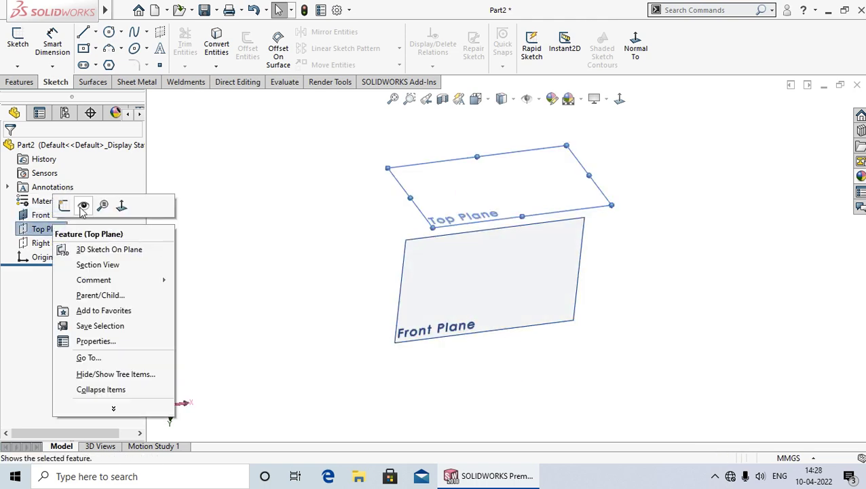
{"action": "left_click", "coordinate": [85, 202]}
{"action": "right_click", "coordinate": [58, 243]}
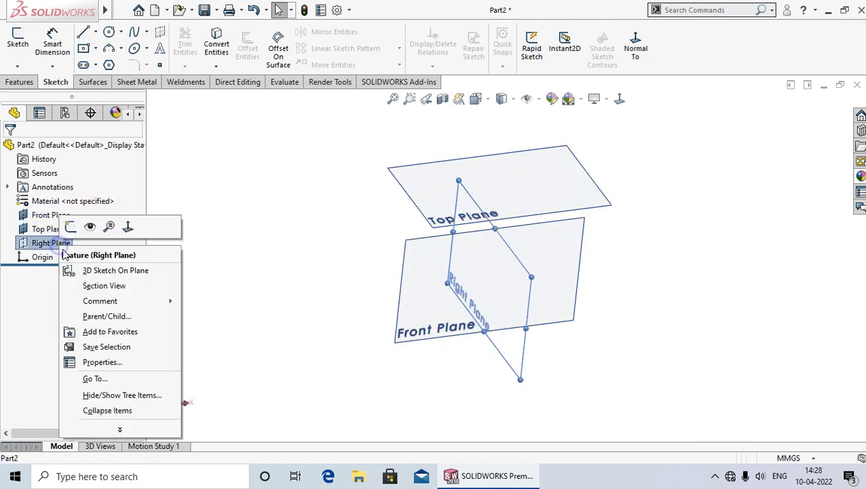
{"action": "left_click", "coordinate": [90, 227]}
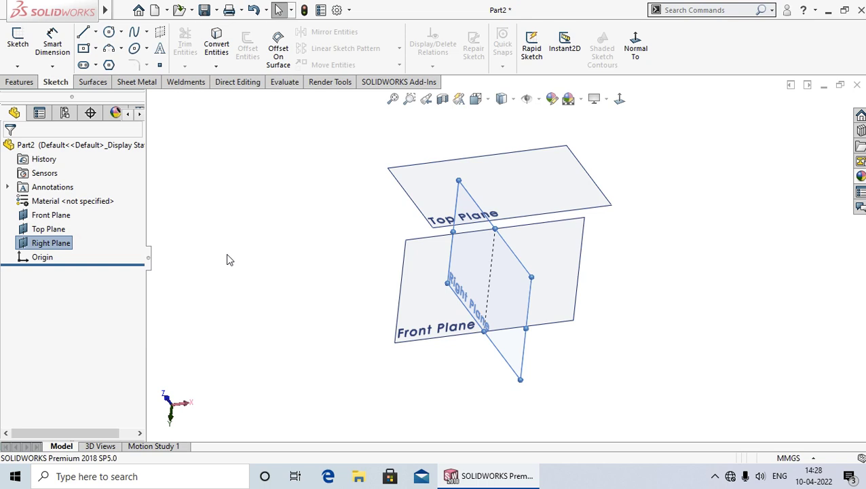
- Hide the Right, Top and Front planes again and start a new sketch on Top Plane
{"action": "right_click", "coordinate": [48, 243]}
{"action": "left_click", "coordinate": [79, 224]}
{"action": "right_click", "coordinate": [39, 229]}
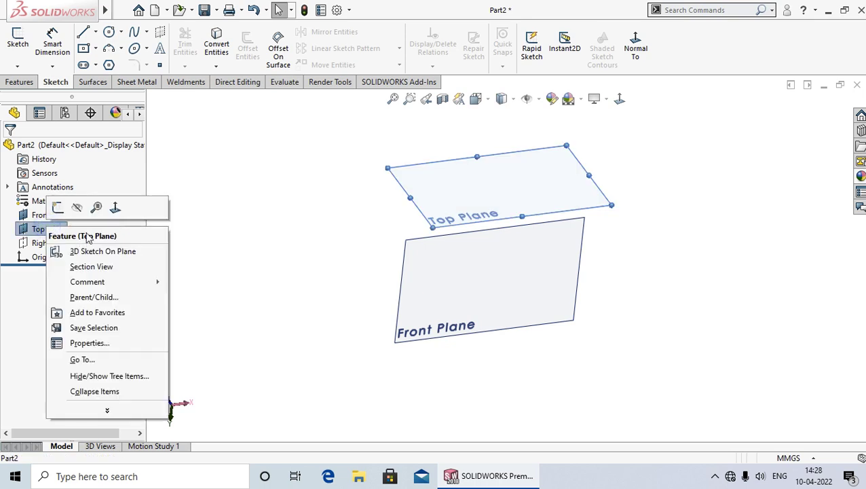
{"action": "left_click", "coordinate": [79, 207]}
{"action": "right_click", "coordinate": [54, 215]}
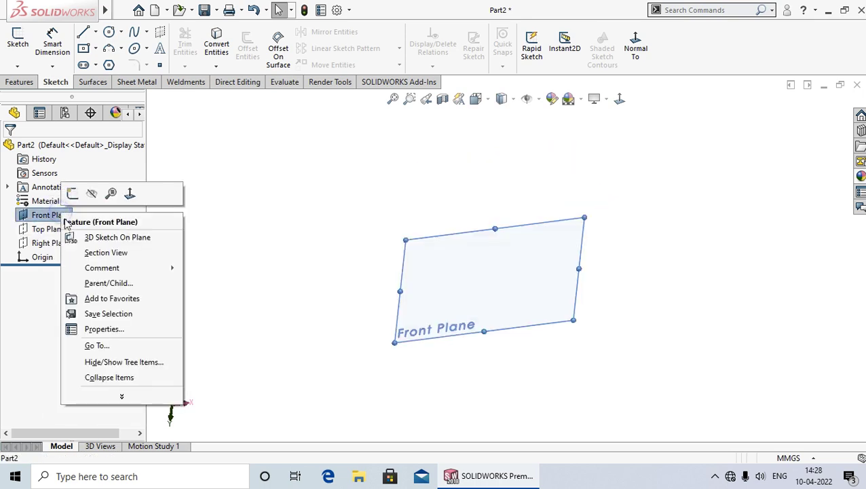
{"action": "left_click", "coordinate": [89, 194]}
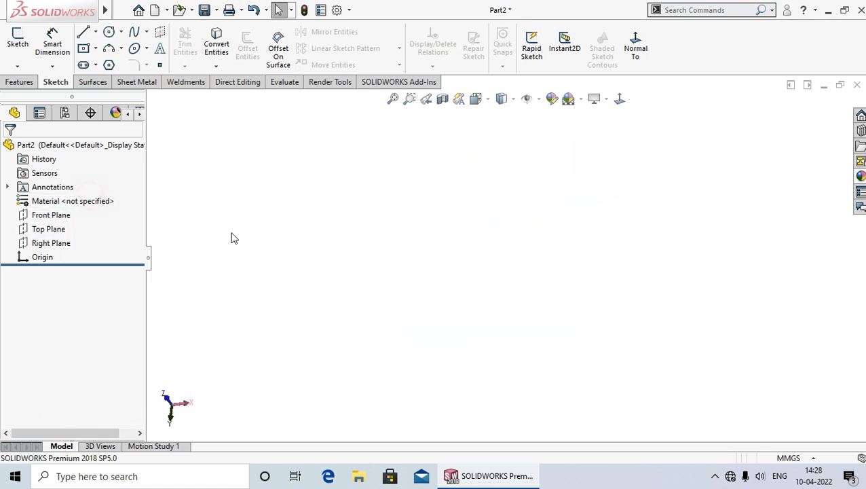
{"action": "left_click", "coordinate": [50, 229]}
{"action": "left_click", "coordinate": [62, 210]}
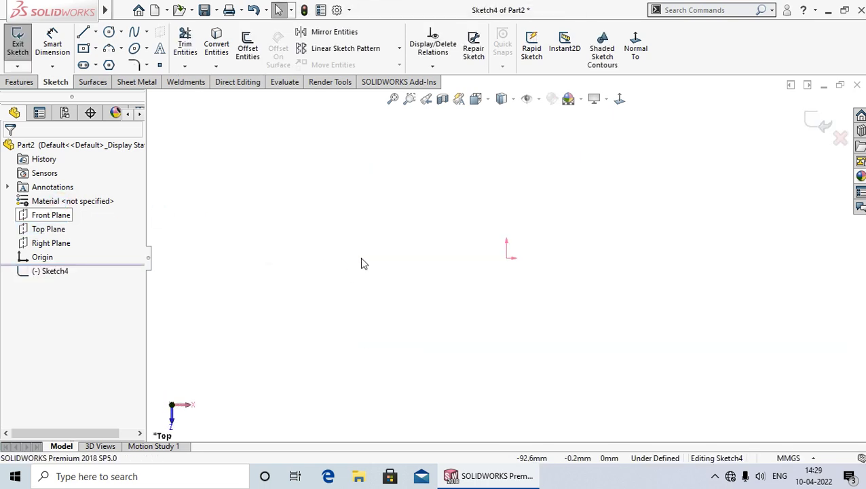
- Draw a centre-point rectangle centred on the origin, then end the rectangle tool
{"action": "left_click", "coordinate": [96, 48]}
{"action": "left_click", "coordinate": [110, 80]}
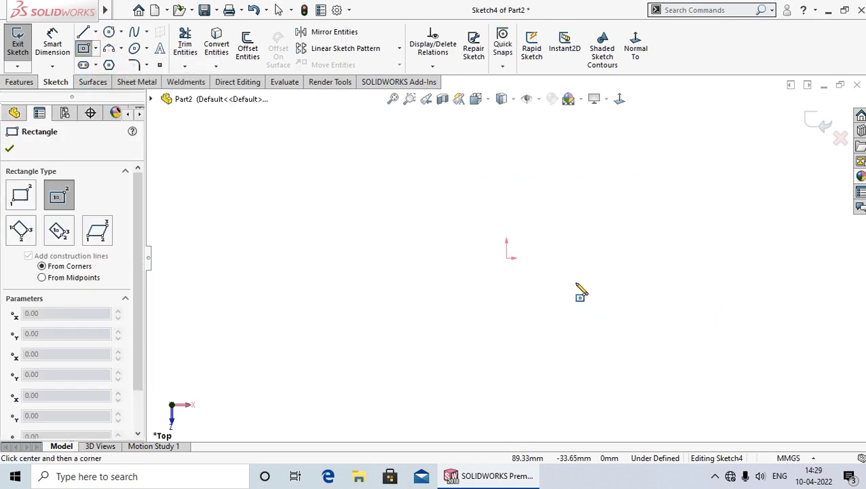
{"action": "left_click", "coordinate": [506, 257]}
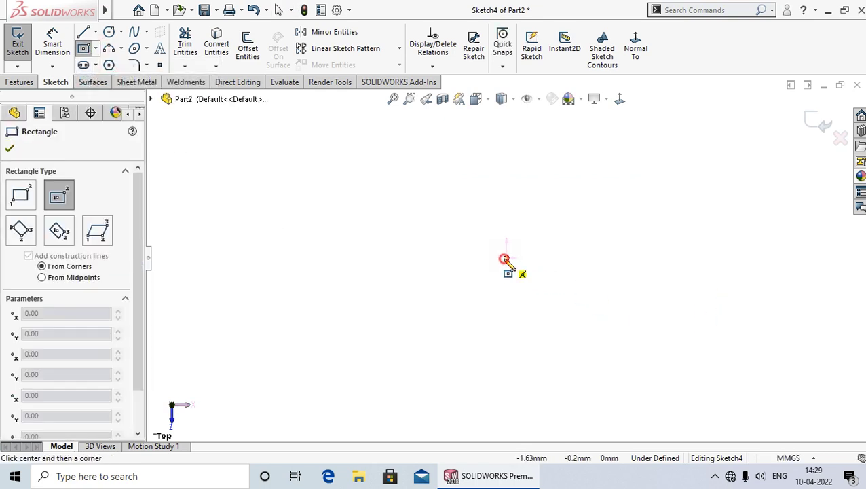
{"action": "left_click", "coordinate": [617, 186]}
{"action": "right_click", "coordinate": [619, 190]}
{"action": "left_click", "coordinate": [646, 196]}
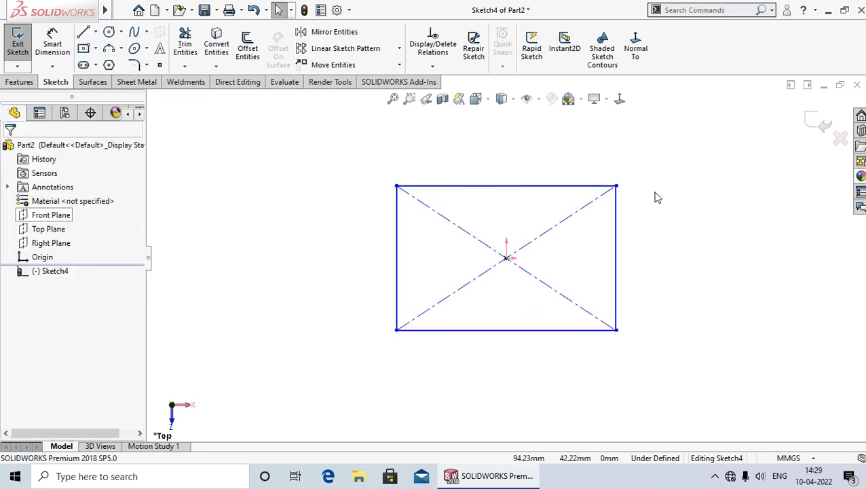
- Exit Sketch4 and clear the selection
{"action": "left_click", "coordinate": [811, 121]}
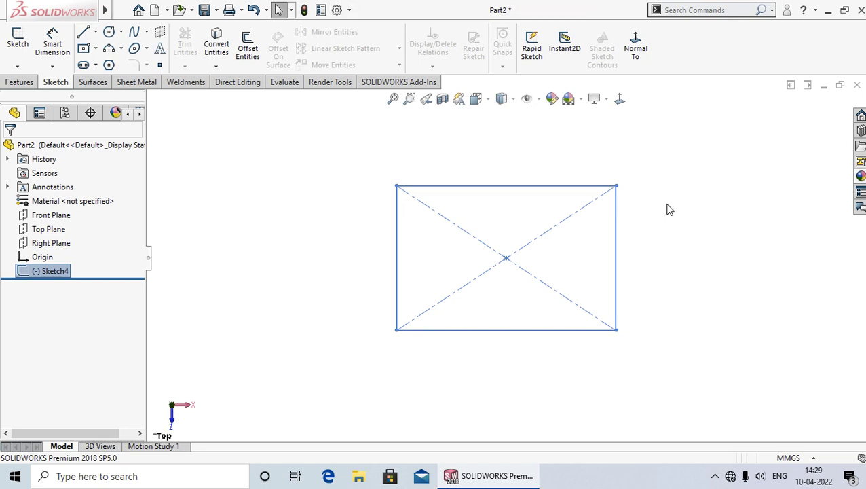
{"action": "left_click", "coordinate": [687, 232]}
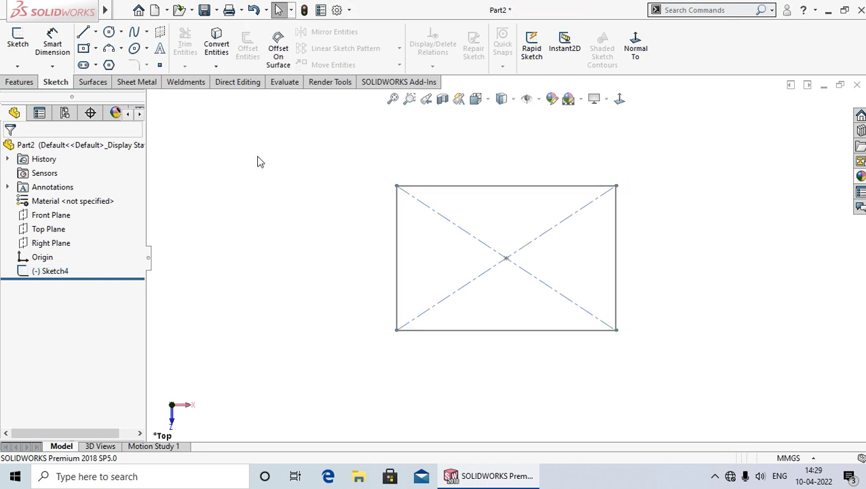
{"action": "left_click", "coordinate": [12, 81]}
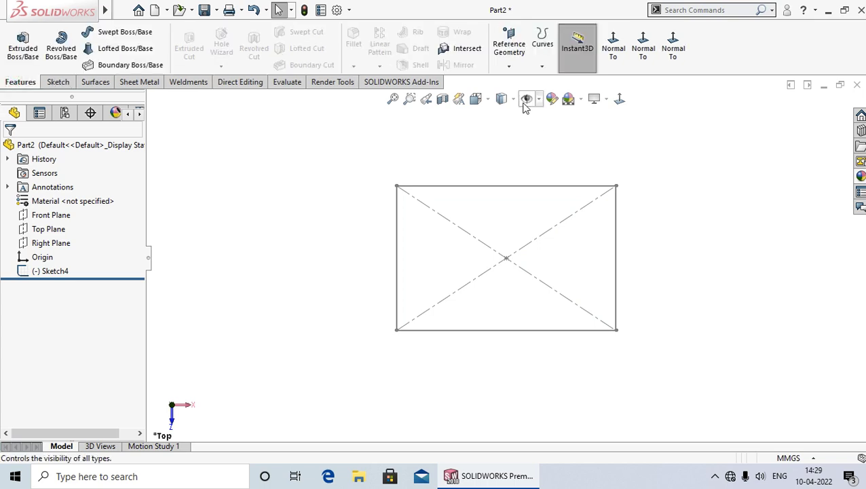
- Start a reference plane with Top Plane as first reference, previewed at 50.00mm offset
{"action": "left_click", "coordinate": [509, 67]}
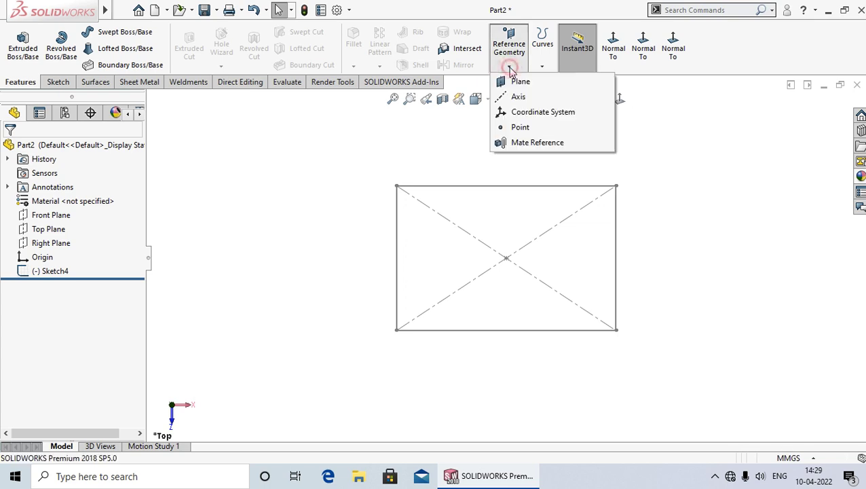
{"action": "left_click", "coordinate": [521, 82]}
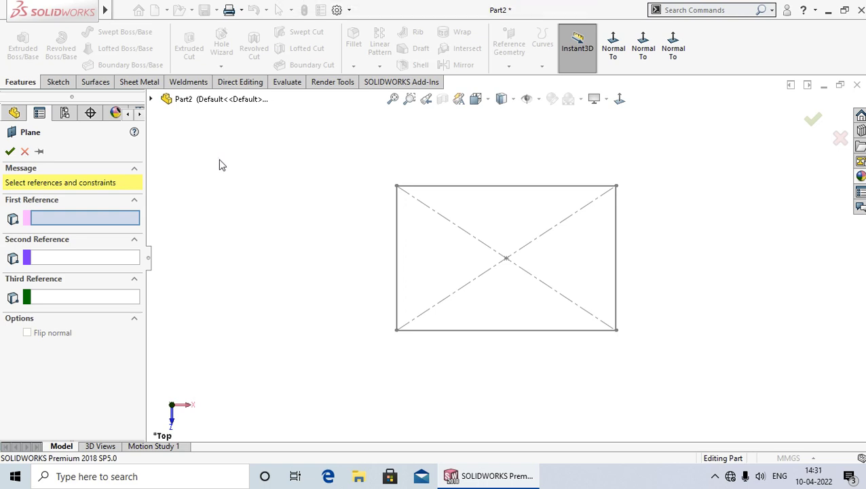
{"action": "left_click", "coordinate": [151, 99]}
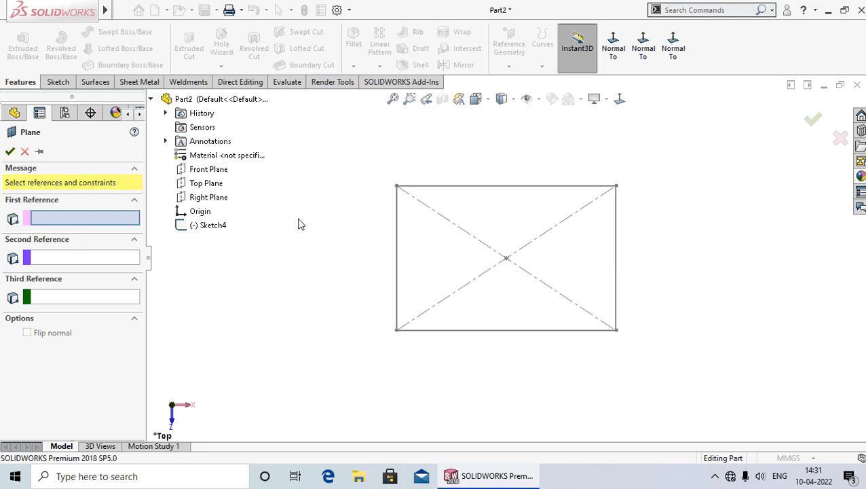
{"action": "left_click", "coordinate": [212, 186]}
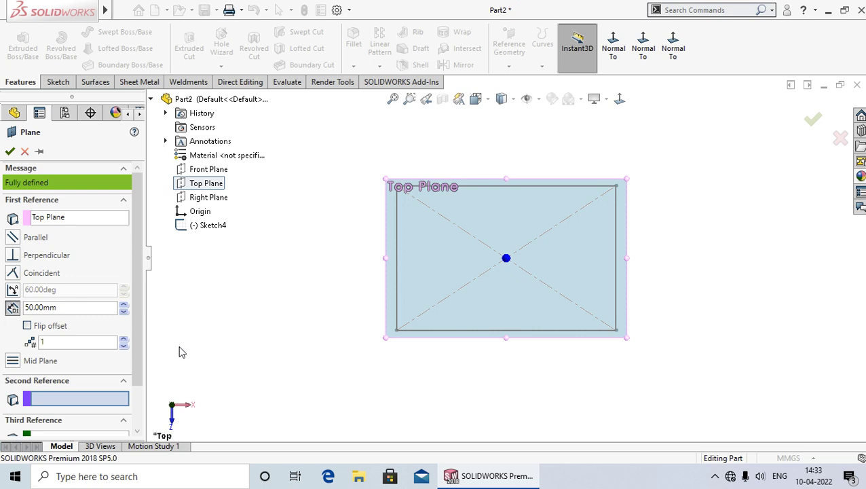
- Create Plane14 perpendicular to Top Plane through the rectangle's bottom edge
{"action": "left_click", "coordinate": [49, 256]}
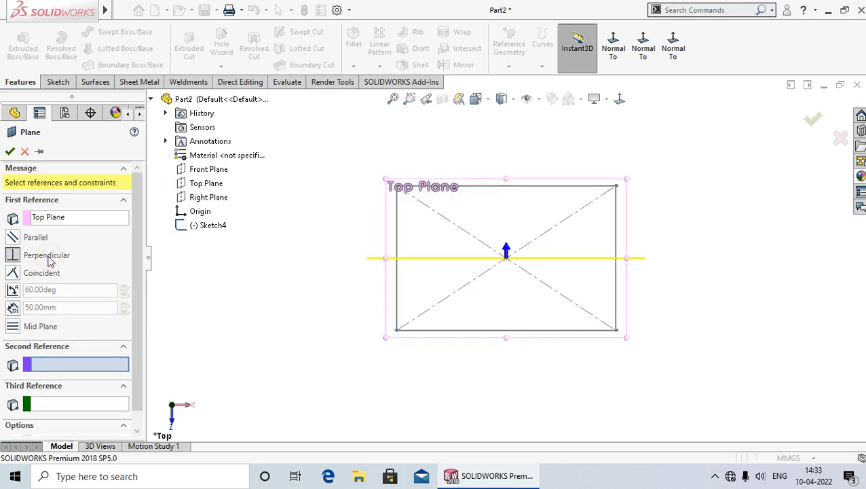
{"action": "left_click", "coordinate": [72, 367]}
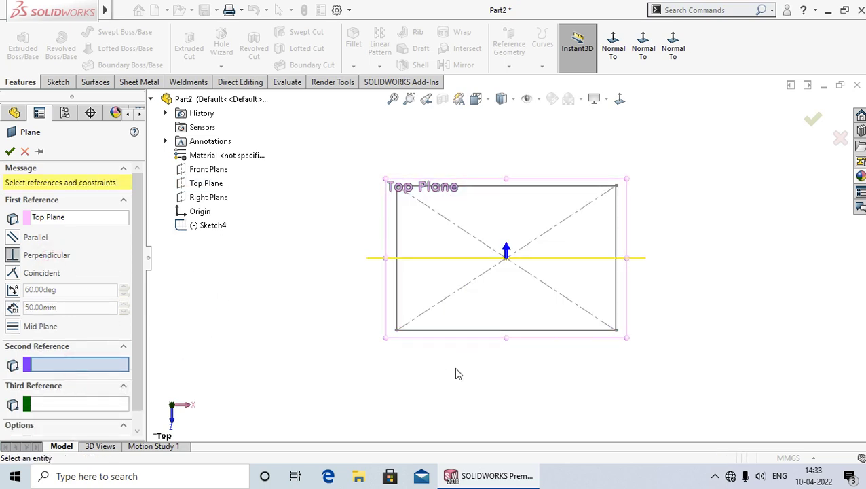
{"action": "middle_click_drag", "start_coordinate": [459, 374], "coordinate": [458, 333]}
{"action": "left_click", "coordinate": [450, 331]}
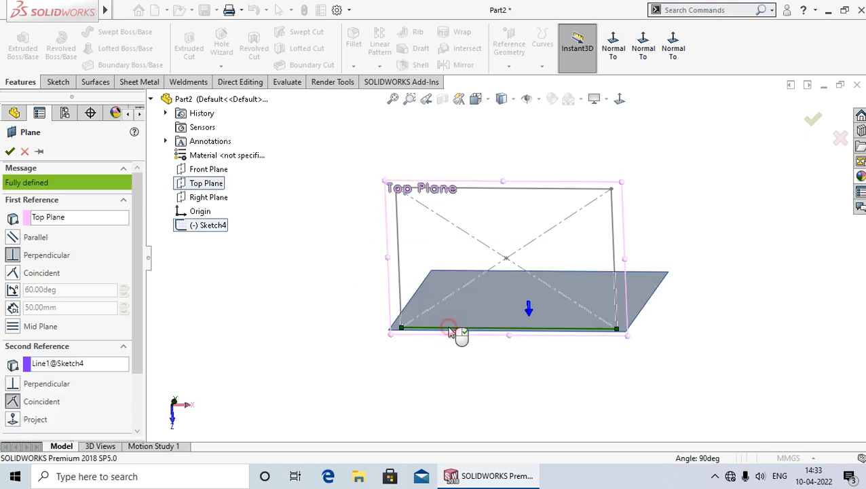
{"action": "left_click", "coordinate": [9, 151]}
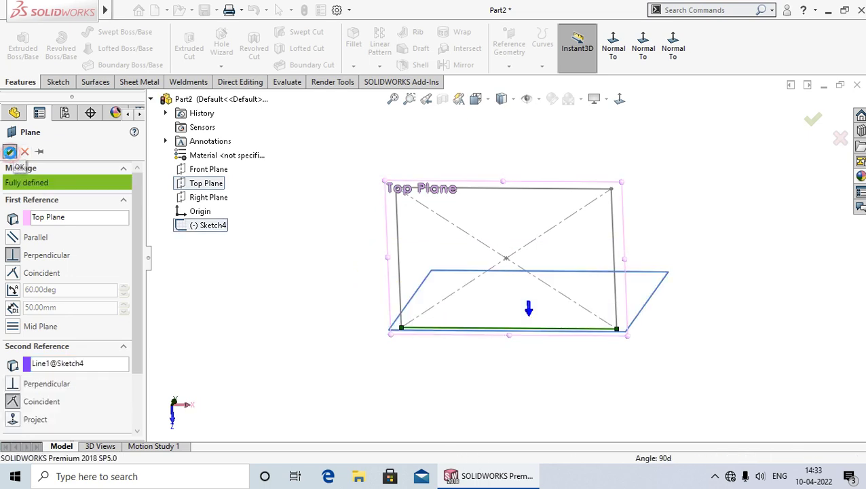
- Inspect Plane14 from tilted views, then delete it
{"action": "left_click", "coordinate": [286, 300]}
{"action": "mouse_move", "coordinate": [316, 353]}
{"action": "middle_mouse_down"}
{"action": "mouse_move", "coordinate": [423, 378]}
{"action": "mouse_move", "coordinate": [530, 246]}
{"action": "middle_mouse_up"}
{"action": "mouse_move", "coordinate": [478, 389]}
{"action": "middle_mouse_down"}
{"action": "mouse_move", "coordinate": [495, 347]}
{"action": "mouse_move", "coordinate": [479, 334]}
{"action": "mouse_move", "coordinate": [468, 377]}
{"action": "middle_mouse_up"}
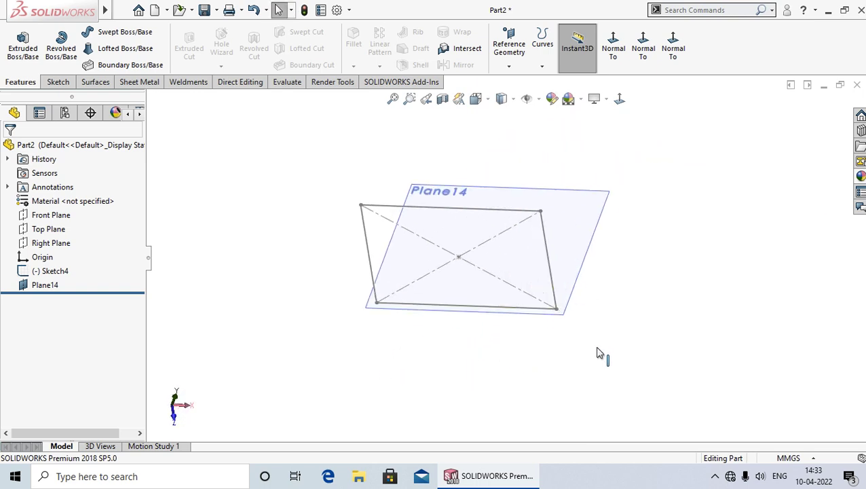
{"action": "right_click", "coordinate": [49, 286]}
{"action": "left_click", "coordinate": [87, 334]}
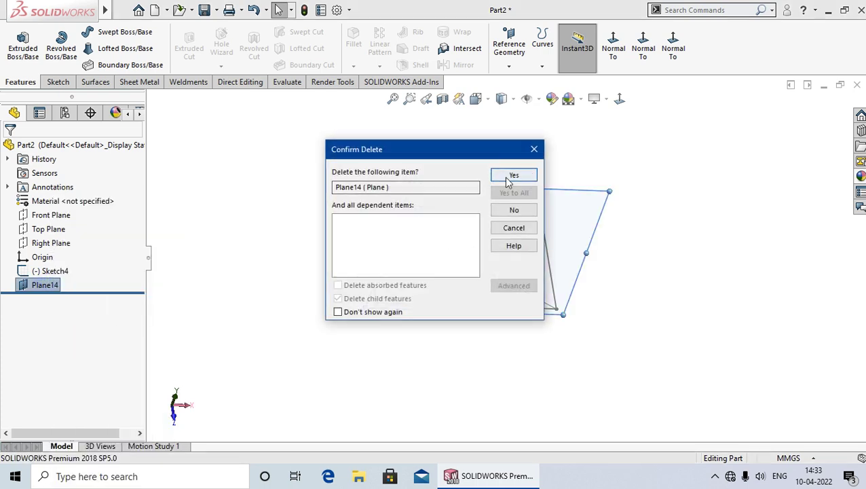
{"action": "left_click", "coordinate": [515, 176]}
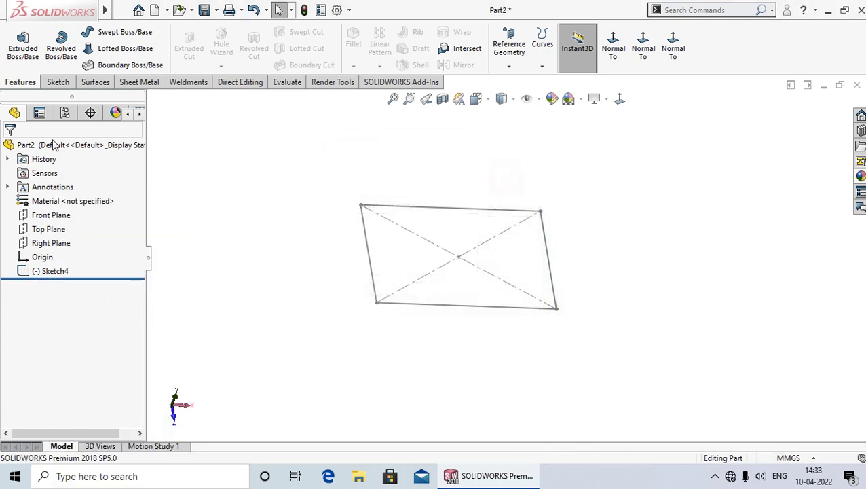
- Create Plane15 coincident with Top Plane
{"action": "left_click", "coordinate": [514, 72]}
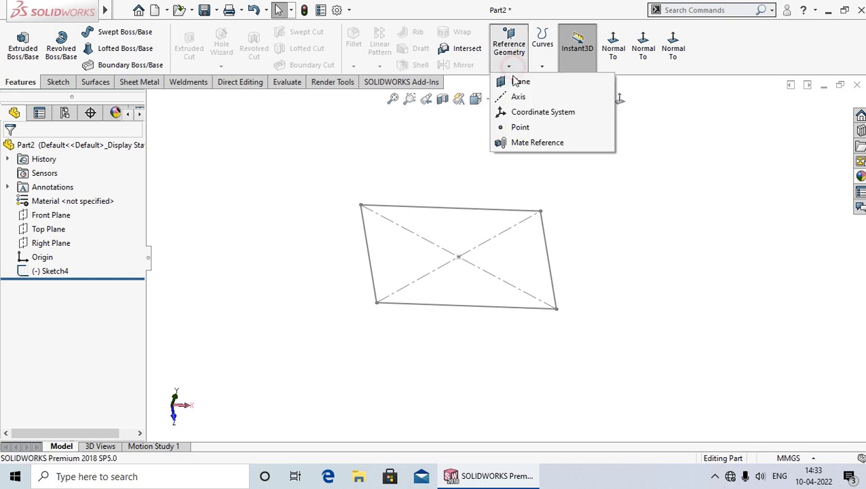
{"action": "left_click", "coordinate": [522, 83]}
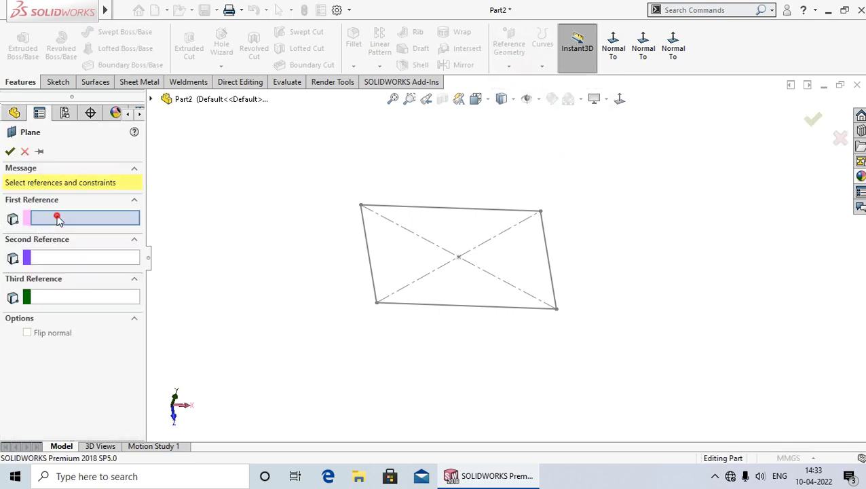
{"action": "left_click", "coordinate": [151, 99]}
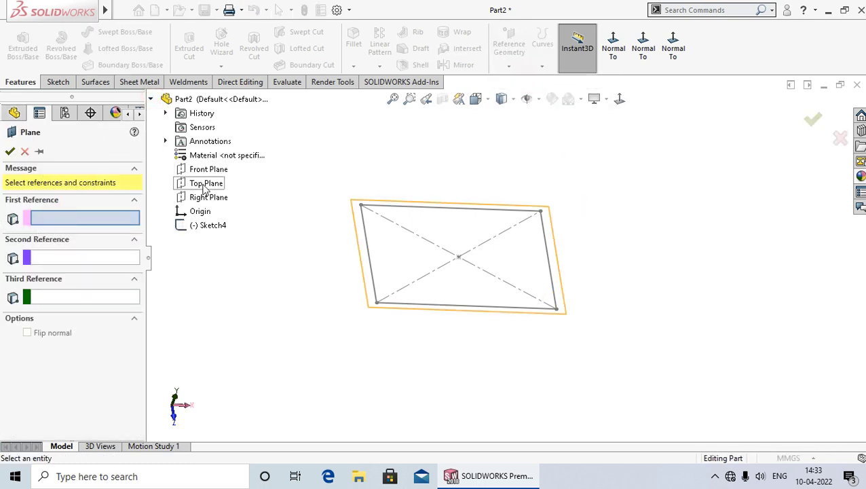
{"action": "left_click", "coordinate": [204, 185]}
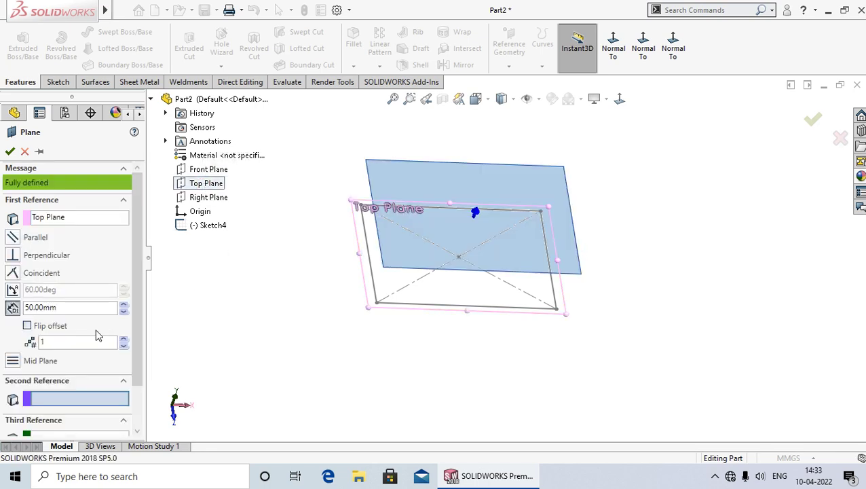
{"action": "left_click", "coordinate": [13, 273]}
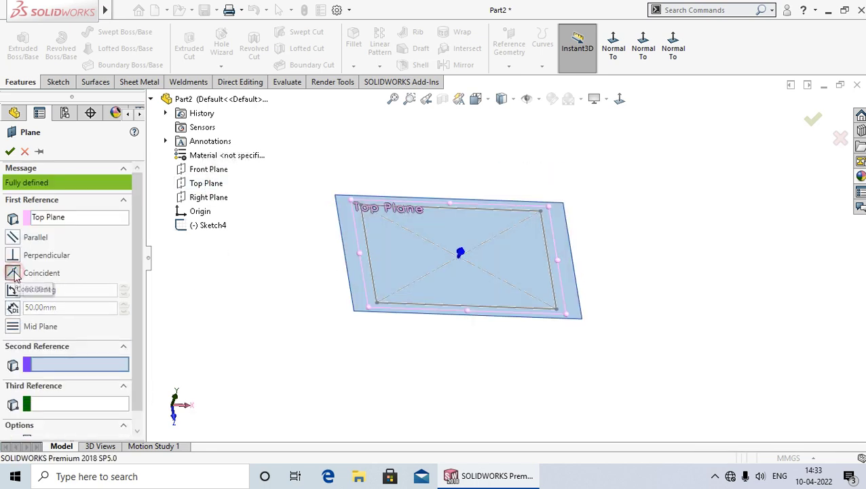
{"action": "left_click", "coordinate": [9, 150]}
- Orbit around Plane15 to inspect it, then delete it
{"action": "mouse_move", "coordinate": [240, 302]}
{"action": "middle_mouse_down"}
{"action": "mouse_move", "coordinate": [267, 246]}
{"action": "mouse_move", "coordinate": [240, 363]}
{"action": "mouse_move", "coordinate": [292, 259]}
{"action": "middle_mouse_up"}
{"action": "mouse_move", "coordinate": [248, 294]}
{"action": "middle_mouse_down"}
{"action": "mouse_move", "coordinate": [269, 272]}
{"action": "mouse_move", "coordinate": [251, 303]}
{"action": "middle_mouse_up"}
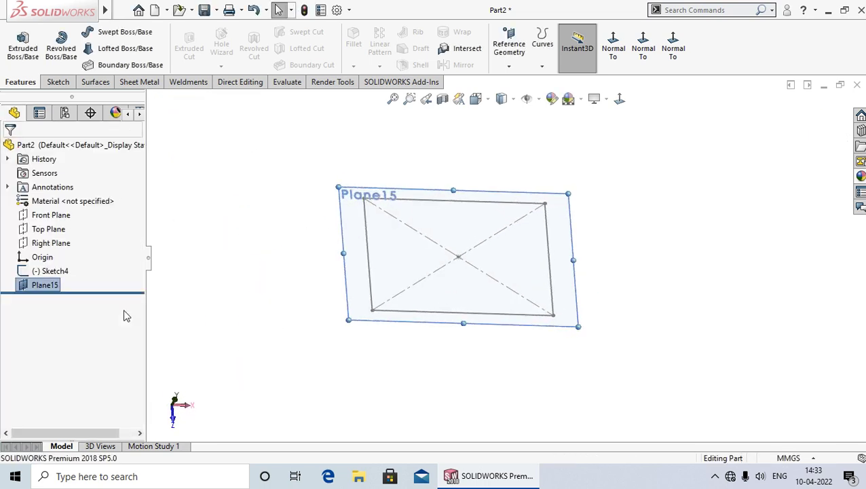
{"action": "right_click", "coordinate": [47, 287]}
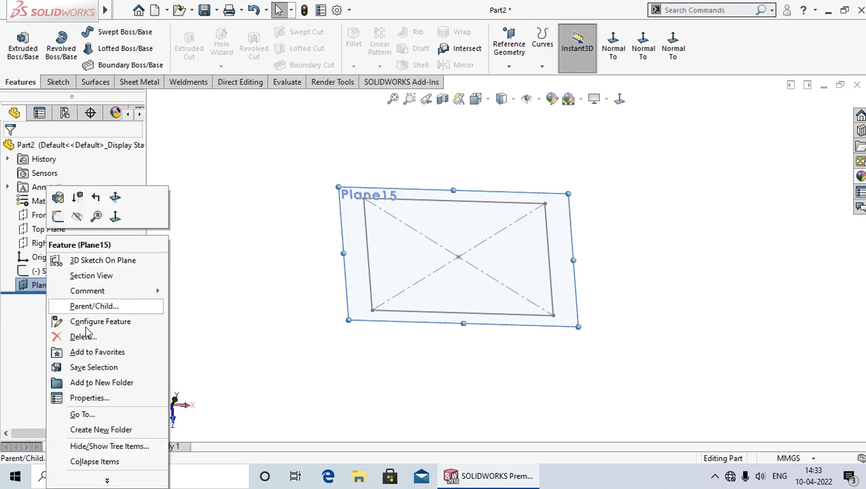
{"action": "left_click", "coordinate": [83, 335]}
{"action": "left_click", "coordinate": [511, 174]}
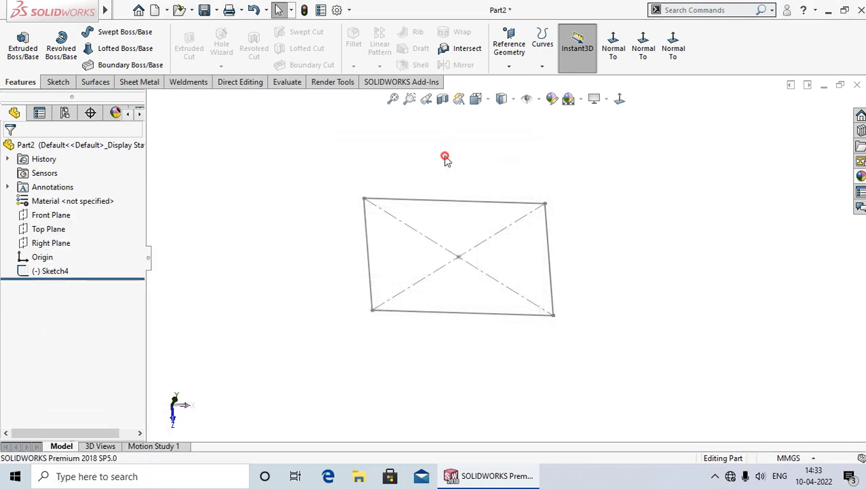
- Start a new plane at a 50° angle to Top Plane
{"action": "left_click", "coordinate": [509, 66]}
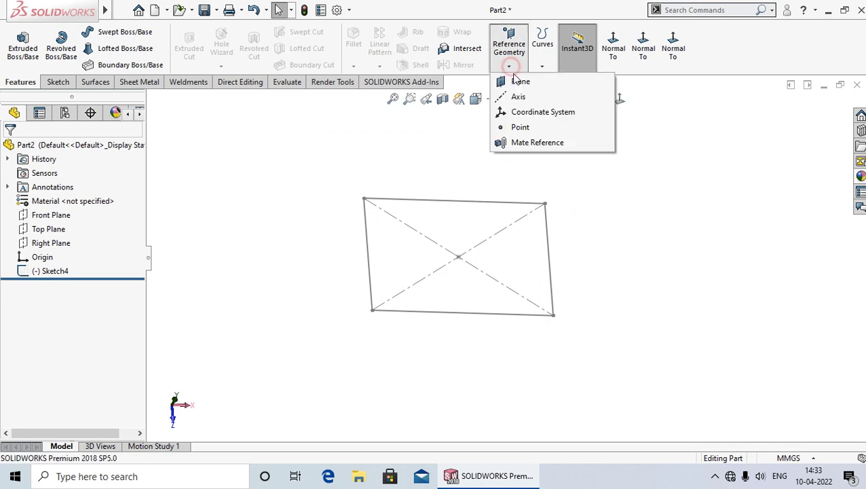
{"action": "left_click", "coordinate": [518, 82]}
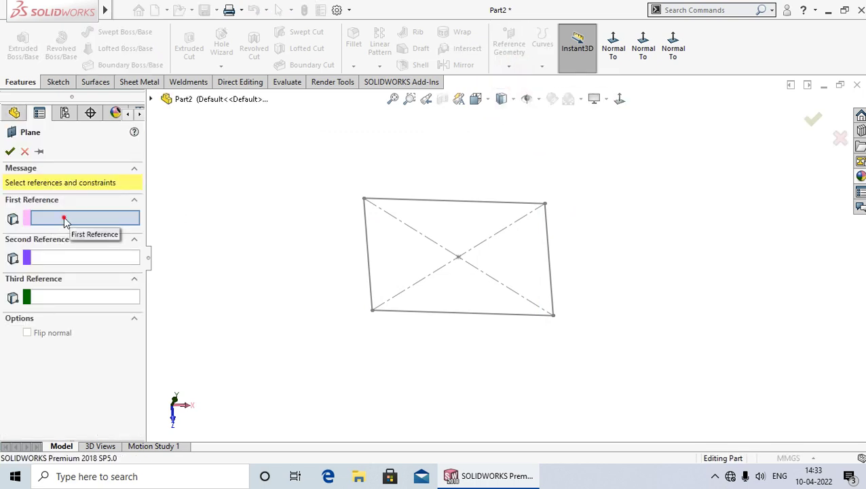
{"action": "left_click", "coordinate": [151, 99]}
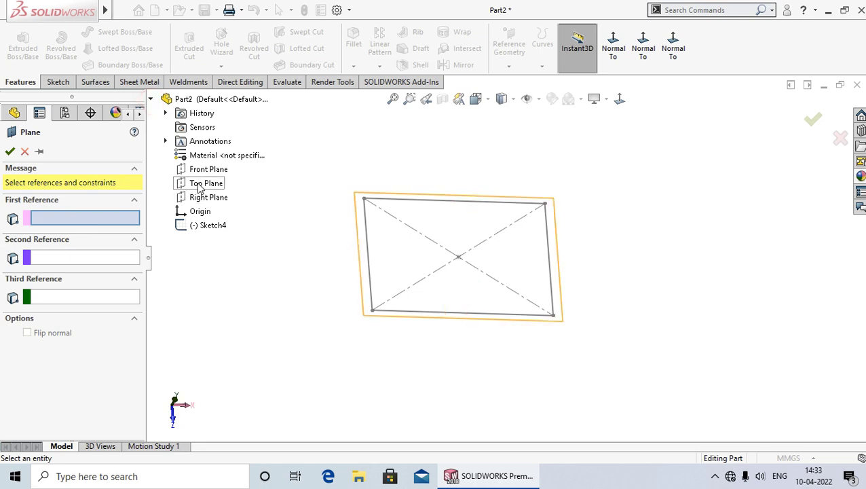
{"action": "left_click", "coordinate": [205, 183]}
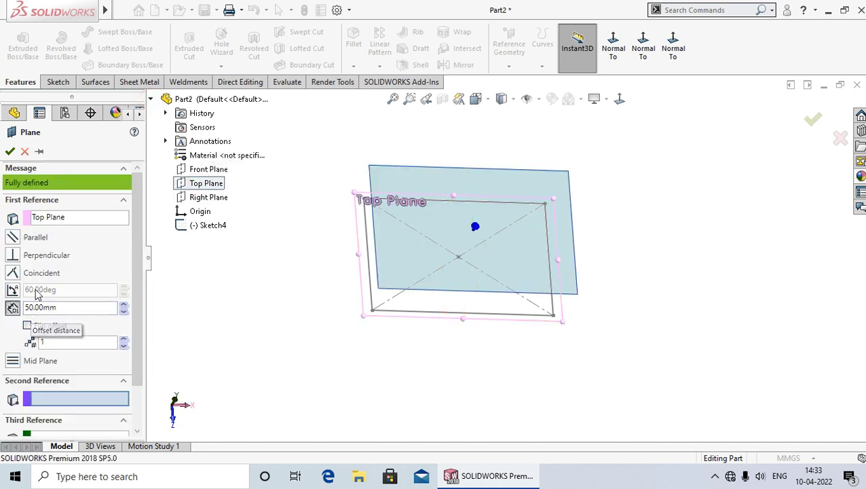
{"action": "left_click", "coordinate": [14, 290]}
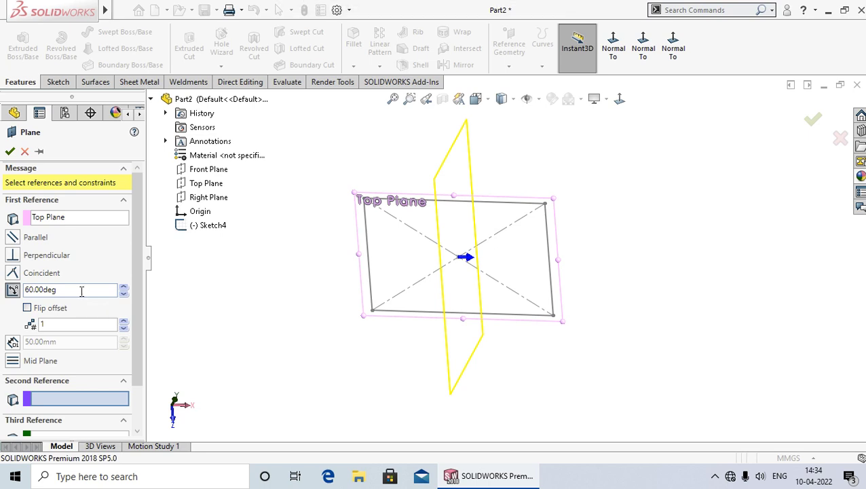
{"action": "left_click", "coordinate": [80, 291]}
{"action": "type", "text": "50"}
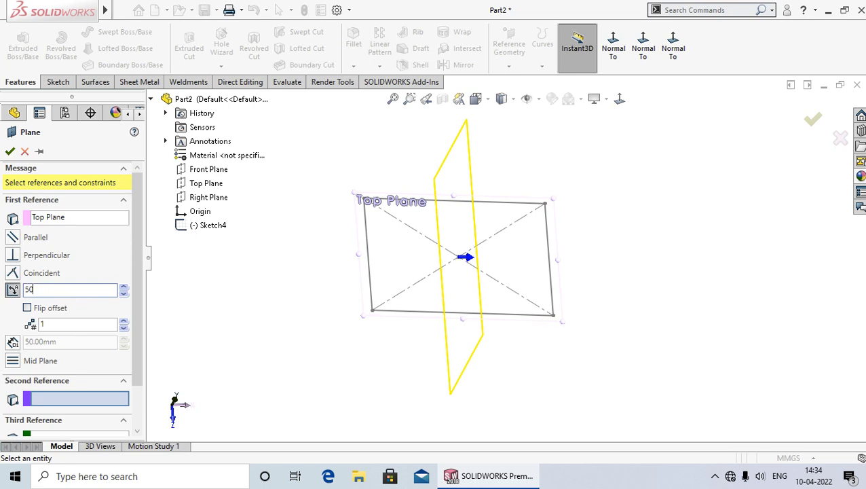
{"action": "key", "text": "Return"}
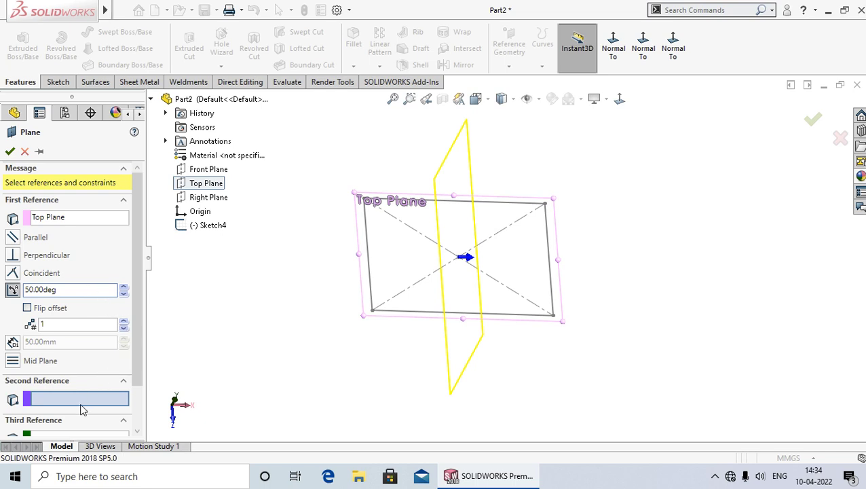
- Hinge the angled plane on the rectangle's left edge Line2, flipping it over and back
{"action": "left_click", "coordinate": [371, 283]}
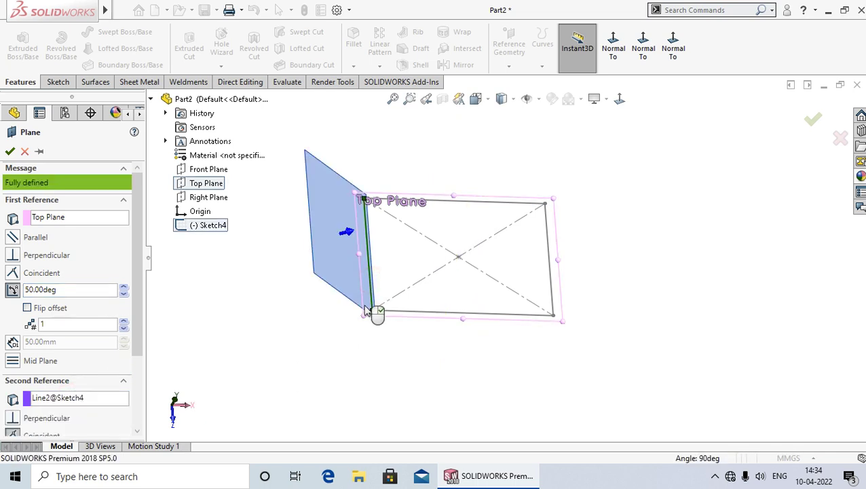
{"action": "middle_click_drag", "start_coordinate": [334, 374], "coordinate": [332, 303]}
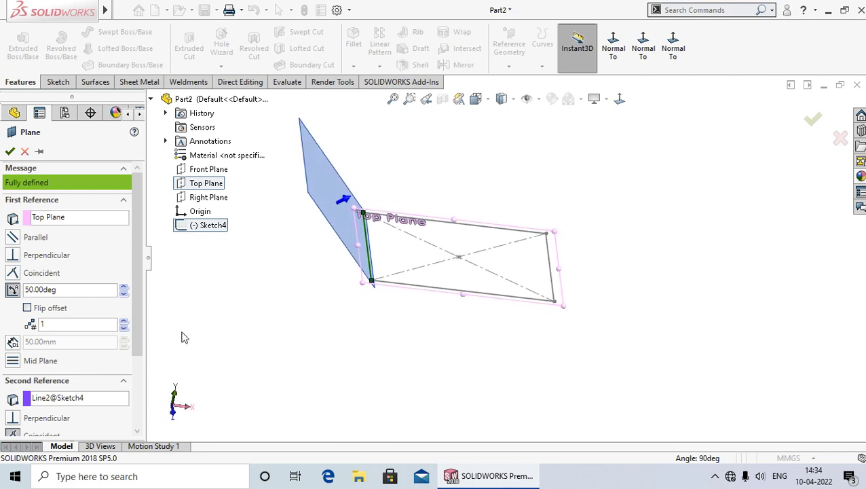
{"action": "scroll", "coordinate": [366, 211], "scroll_direction": "down", "scroll_amount": 1}
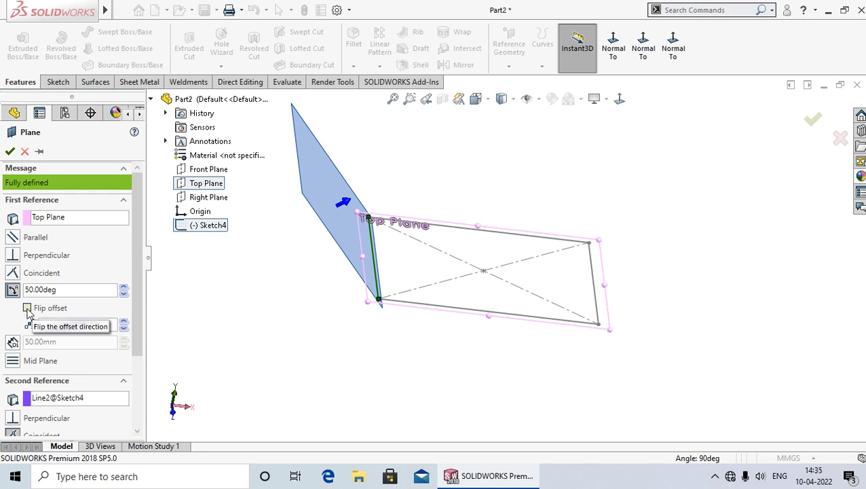
{"action": "left_click", "coordinate": [27, 307]}
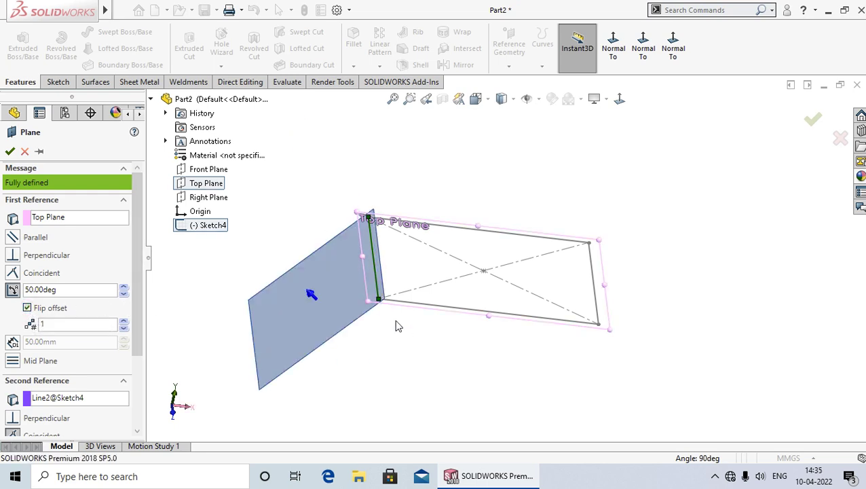
{"action": "scroll", "coordinate": [424, 360], "scroll_direction": "up", "scroll_amount": 3}
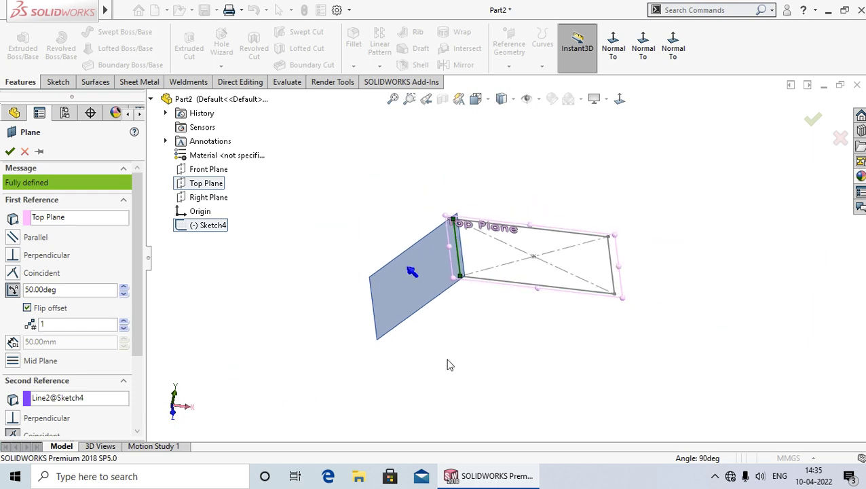
{"action": "mouse_move", "coordinate": [446, 358]}
{"action": "middle_mouse_down"}
{"action": "mouse_move", "coordinate": [439, 276]}
{"action": "mouse_move", "coordinate": [448, 329]}
{"action": "middle_mouse_up"}
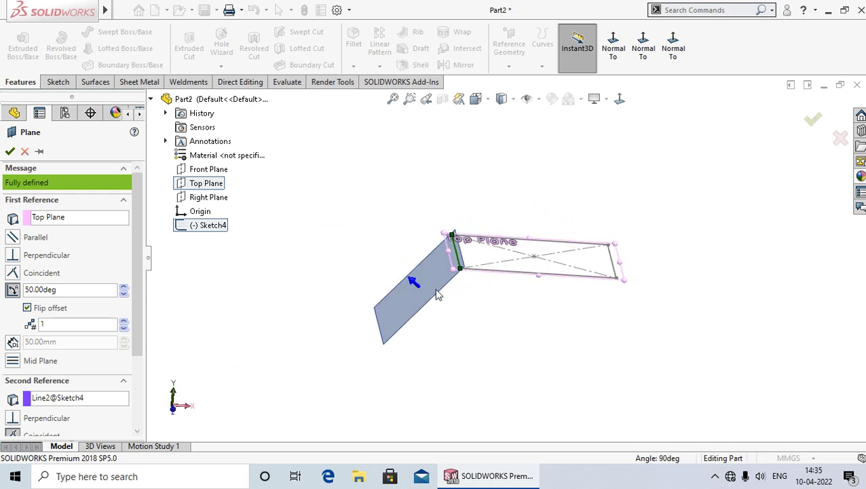
{"action": "left_click", "coordinate": [27, 308]}
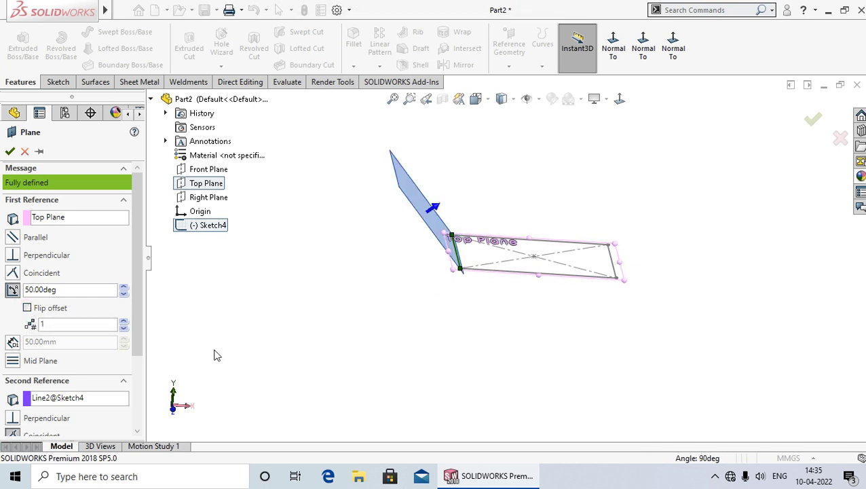
- Raise the number of angled planes to 7 and create Plane16–Plane22
{"action": "left_click", "coordinate": [62, 326]}
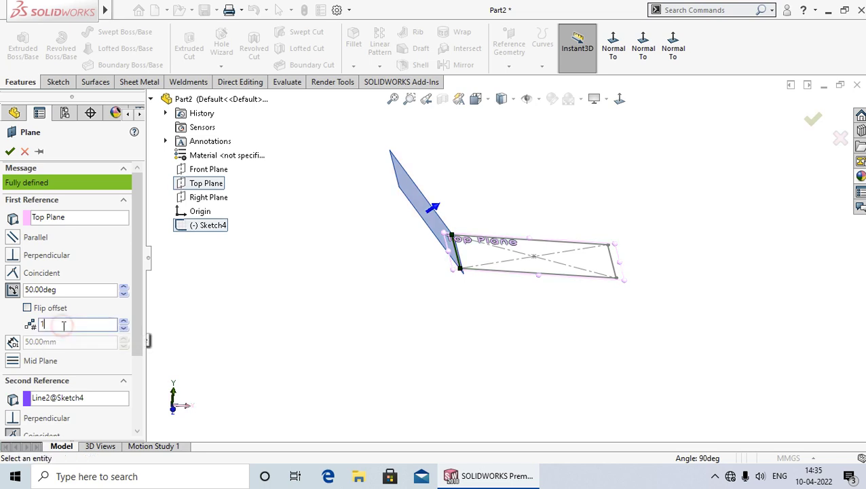
{"action": "left_click", "coordinate": [124, 322]}
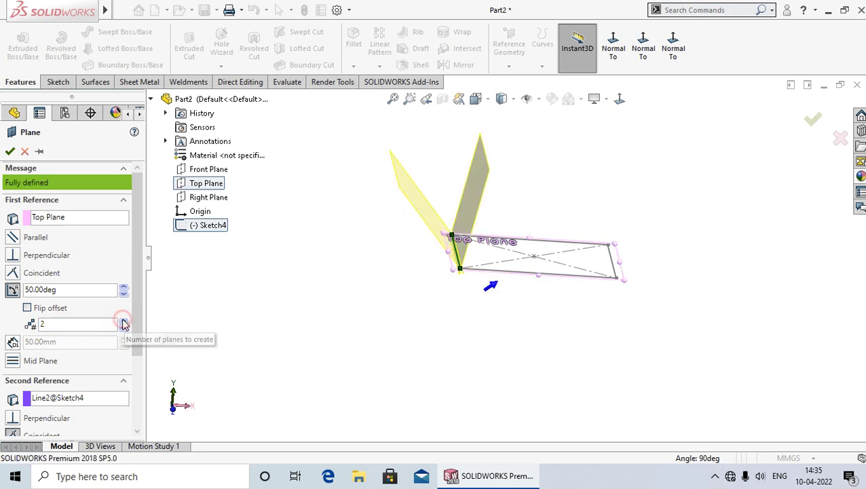
{"action": "left_click", "coordinate": [123, 322]}
{"action": "left_click", "coordinate": [123, 322]}
{"action": "left_click", "coordinate": [123, 321]}
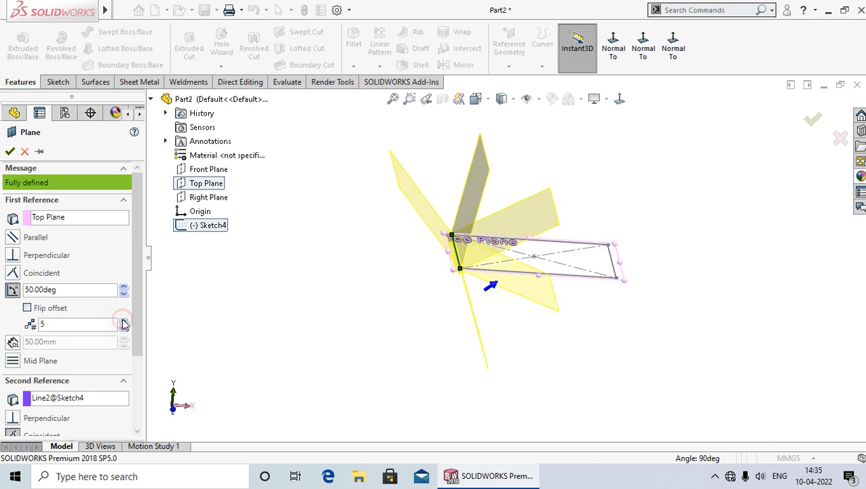
{"action": "left_click", "coordinate": [123, 322]}
{"action": "left_click", "coordinate": [124, 322]}
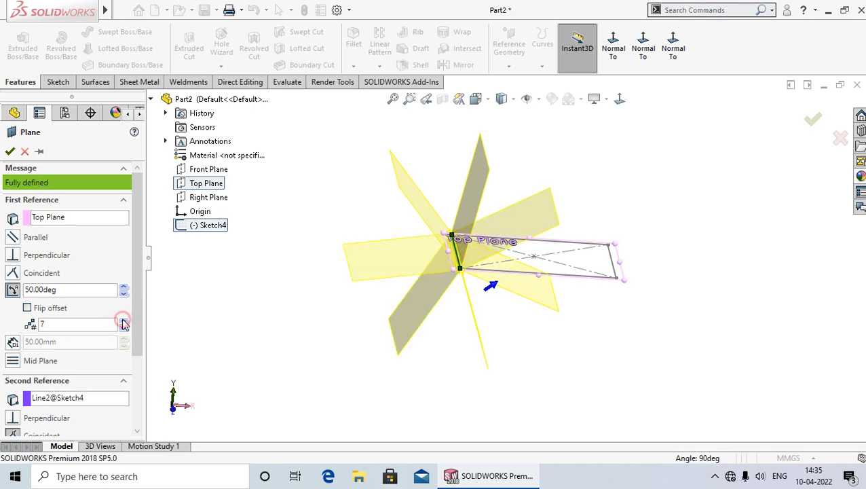
{"action": "left_click", "coordinate": [10, 150]}
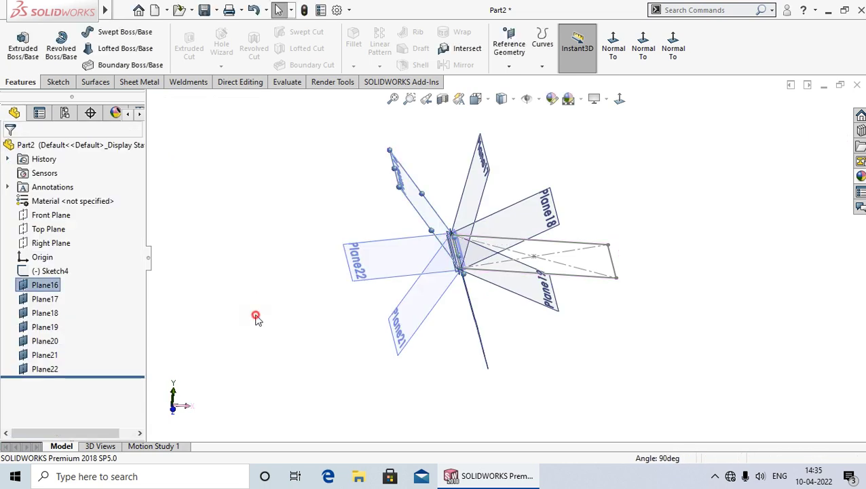
- Inspect the fan of planes, then box-select Plane16 through Plane22 in the tree
{"action": "middle_click_drag", "start_coordinate": [654, 205], "coordinate": [656, 237]}
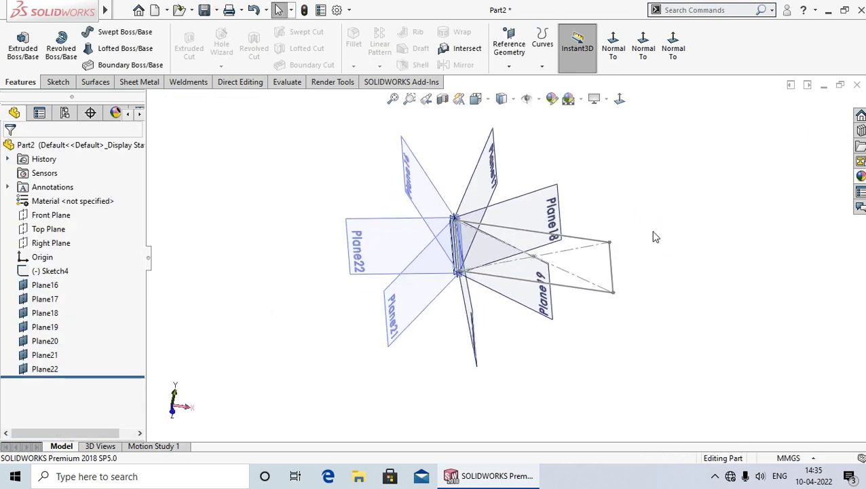
{"action": "left_click", "coordinate": [253, 353]}
{"action": "mouse_move", "coordinate": [83, 371]}
{"action": "left_mouse_down"}
{"action": "mouse_move", "coordinate": [7, 335]}
{"action": "mouse_move", "coordinate": [5, 283]}
{"action": "left_mouse_up"}
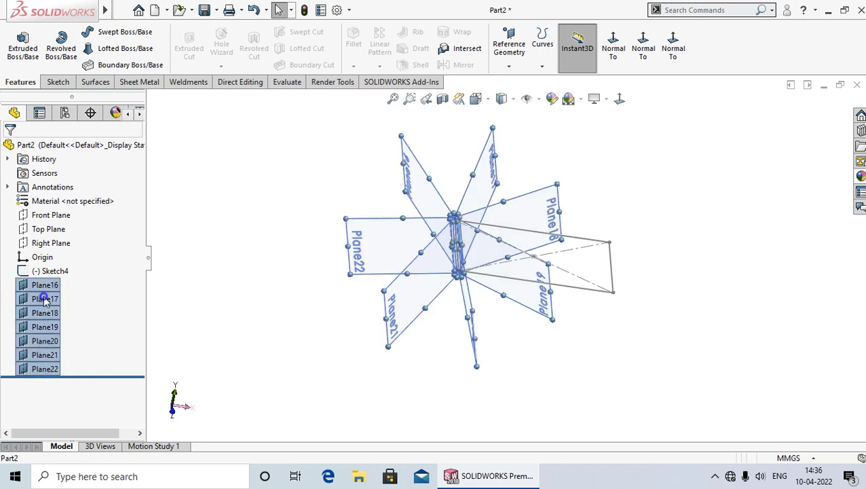
- Delete the selected Plane16–Plane22 with Yes to All
{"action": "right_click", "coordinate": [45, 301]}
{"action": "left_click", "coordinate": [69, 350]}
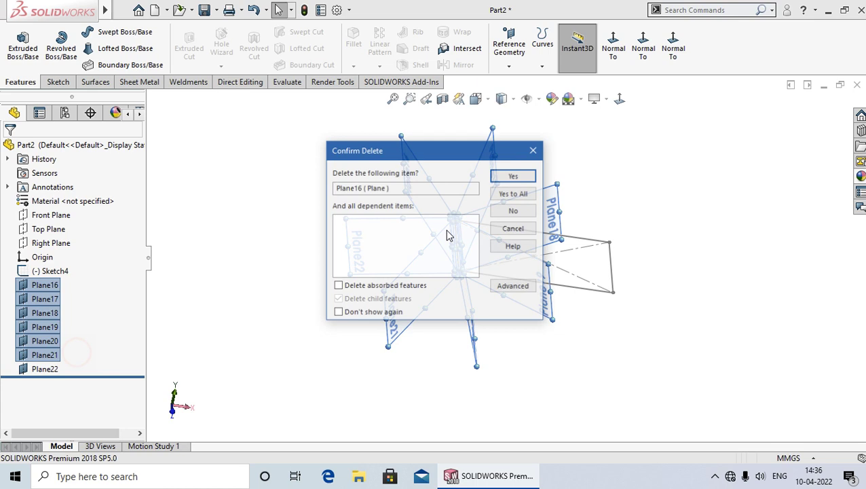
{"action": "left_click", "coordinate": [505, 194]}
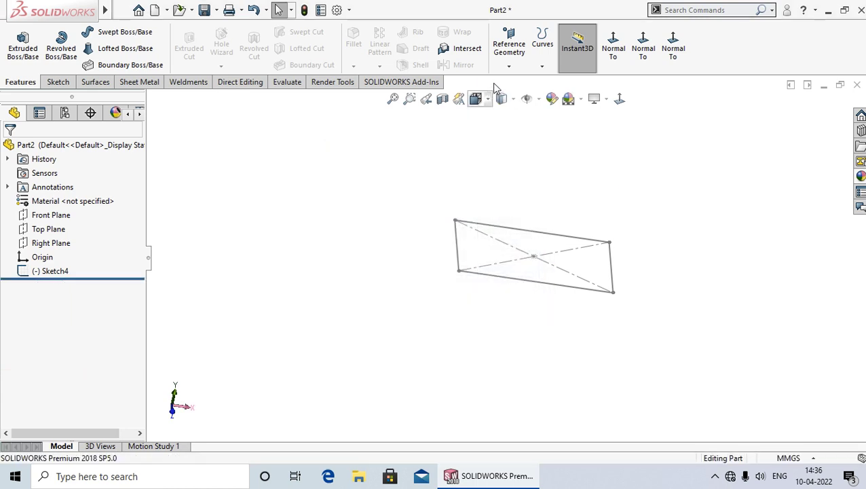
- Start a new plane from Top Plane with a 40 mm offset distance
{"action": "left_click", "coordinate": [509, 67]}
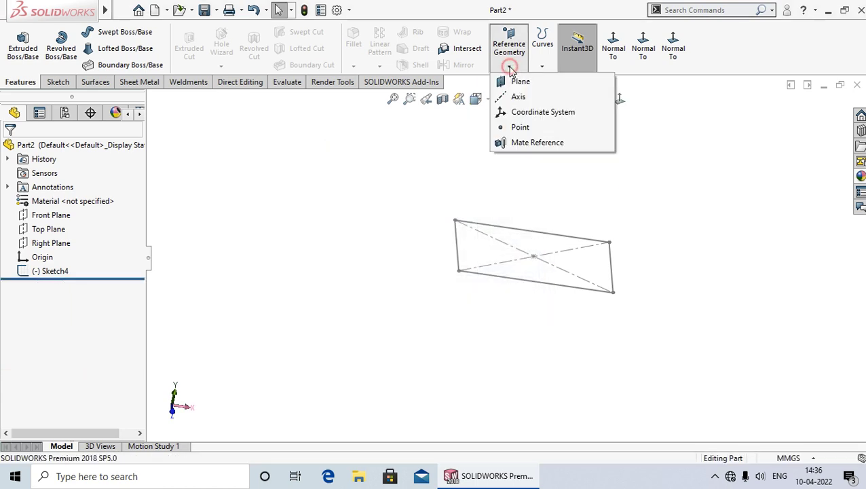
{"action": "left_click", "coordinate": [521, 82]}
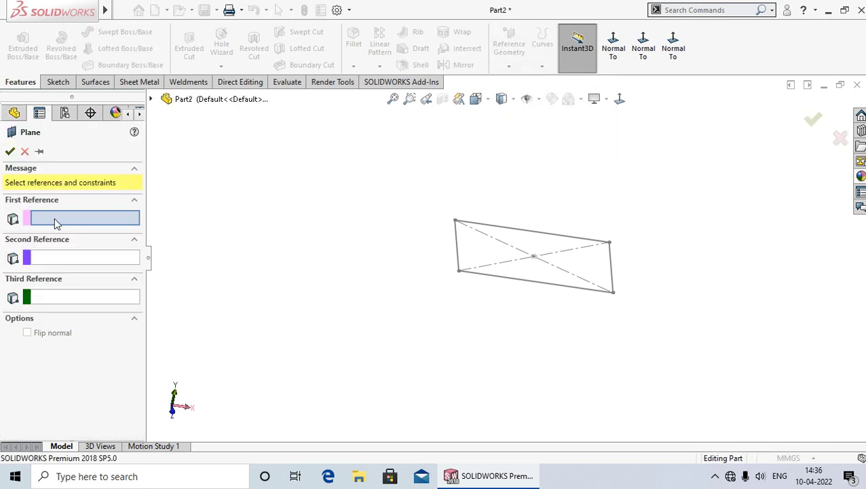
{"action": "left_click", "coordinate": [152, 100]}
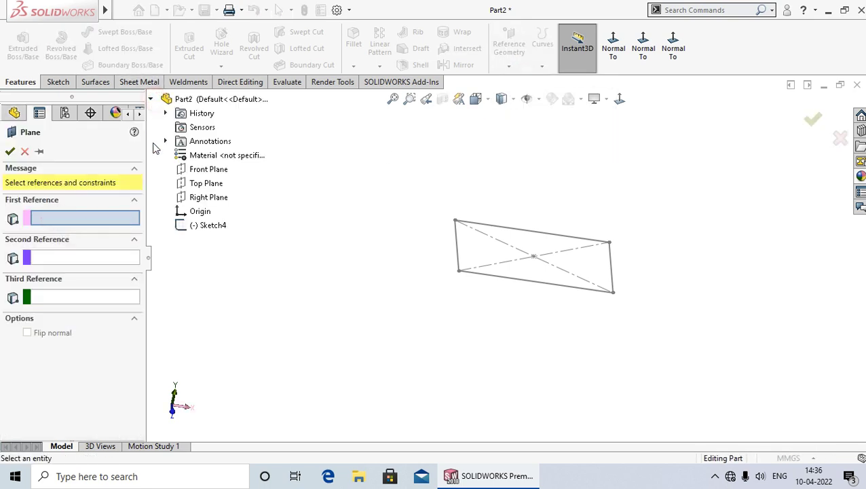
{"action": "left_click", "coordinate": [207, 184]}
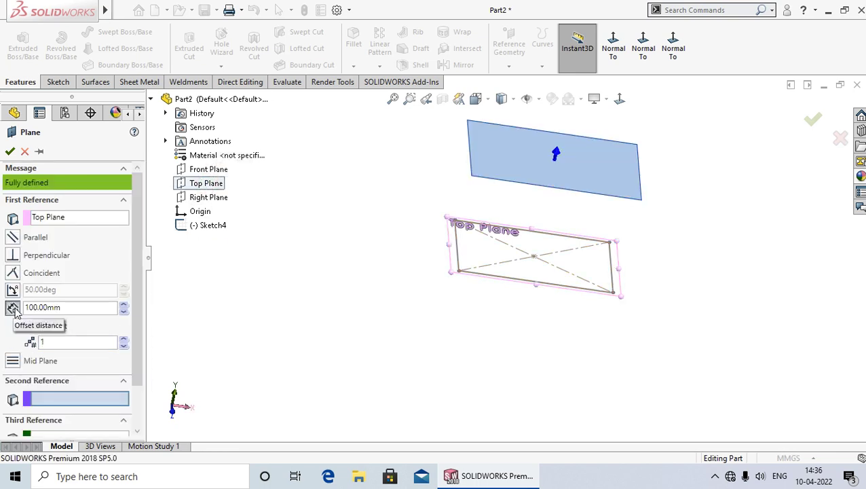
{"action": "left_click", "coordinate": [14, 309]}
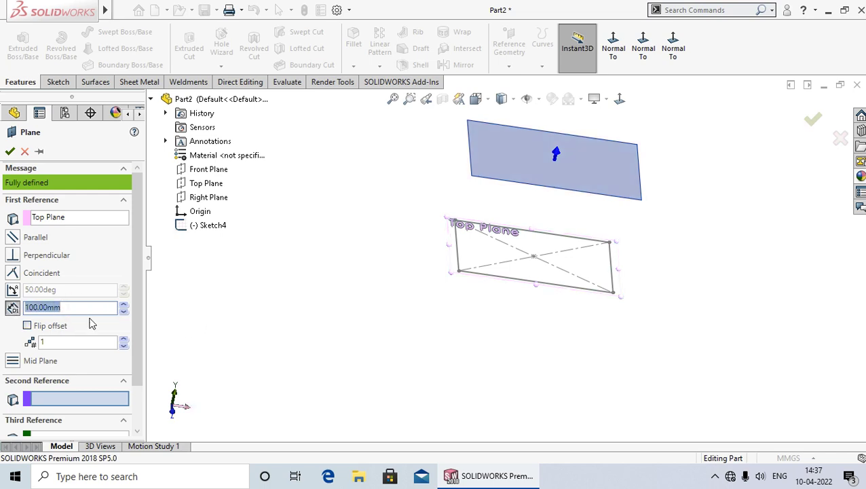
{"action": "type", "text": "40"}
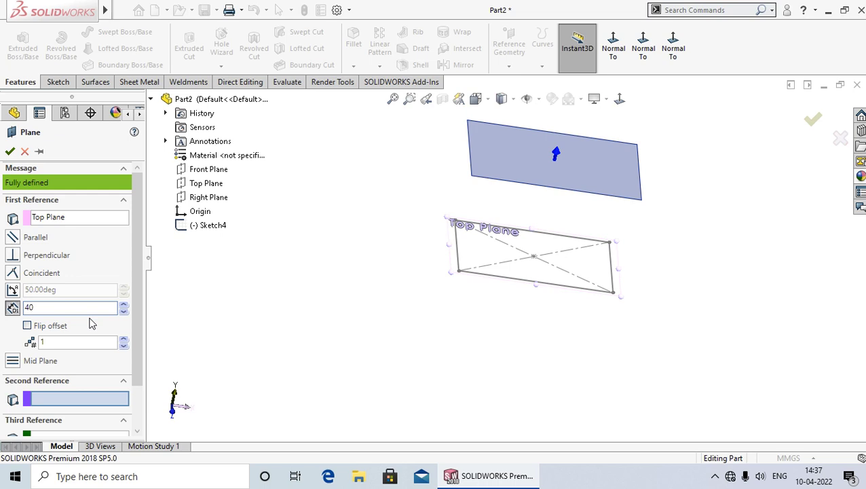
{"action": "key", "text": "Return"}
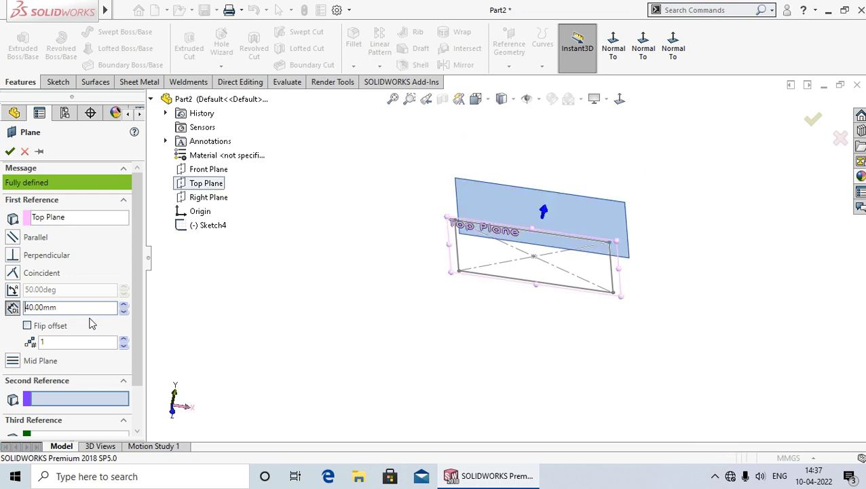
{"action": "scroll", "coordinate": [552, 219], "scroll_direction": "down", "scroll_amount": 1}
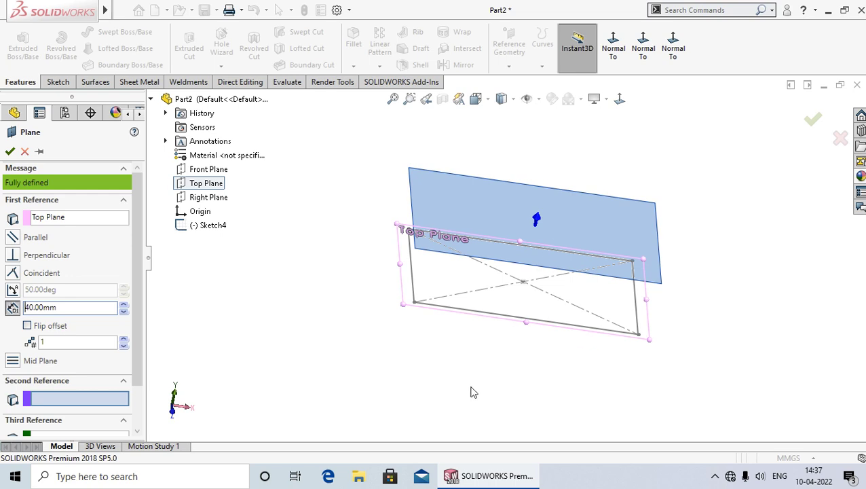
{"action": "middle_click_drag", "start_coordinate": [473, 392], "coordinate": [489, 354]}
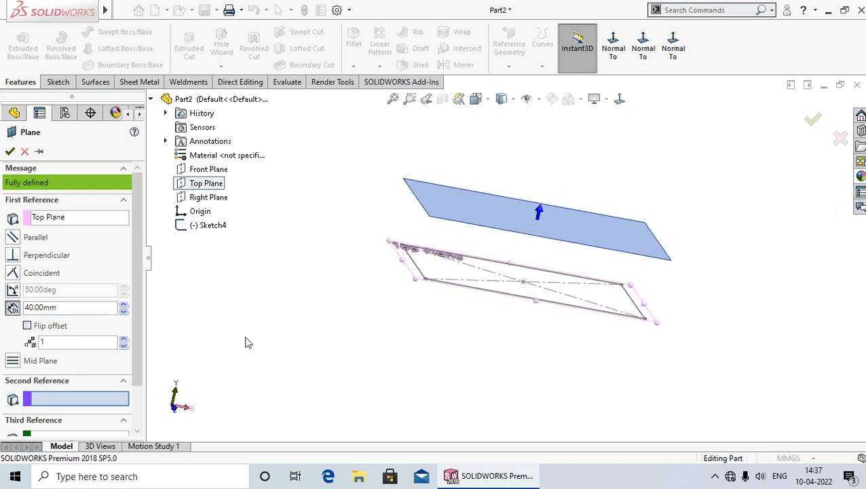
- Keep the 40 mm offset above Top Plane, set Number of planes to 5, and confirm
{"action": "left_click", "coordinate": [27, 326]}
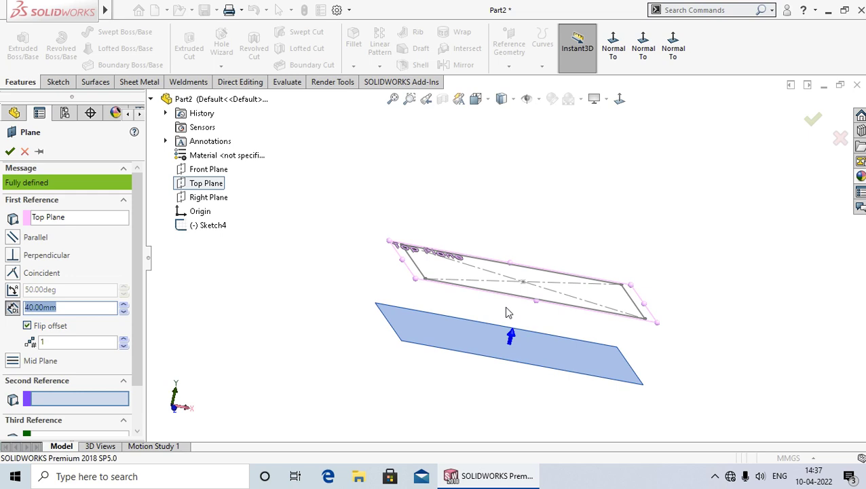
{"action": "left_click", "coordinate": [27, 326]}
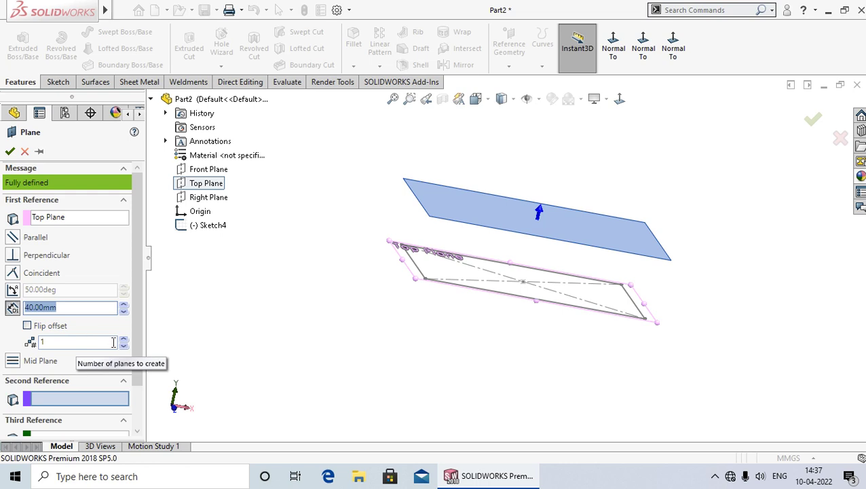
{"action": "left_click", "coordinate": [125, 339]}
{"action": "left_click", "coordinate": [124, 339]}
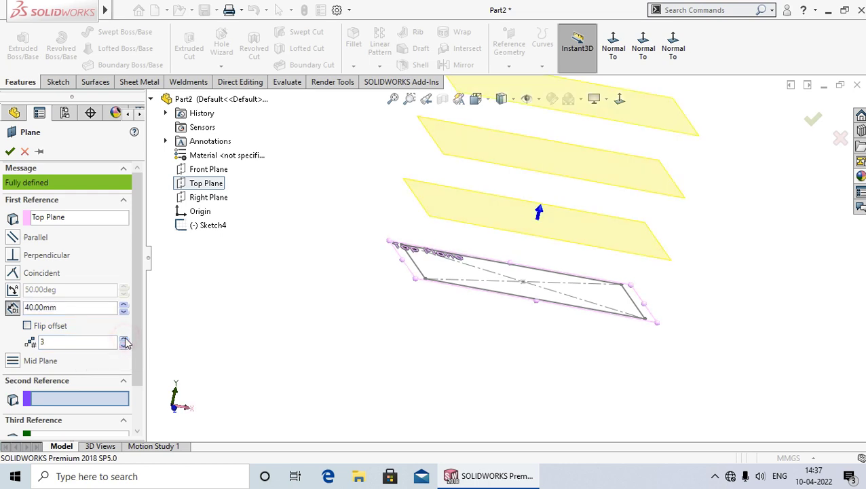
{"action": "scroll", "coordinate": [492, 332], "scroll_direction": "up", "scroll_amount": 3}
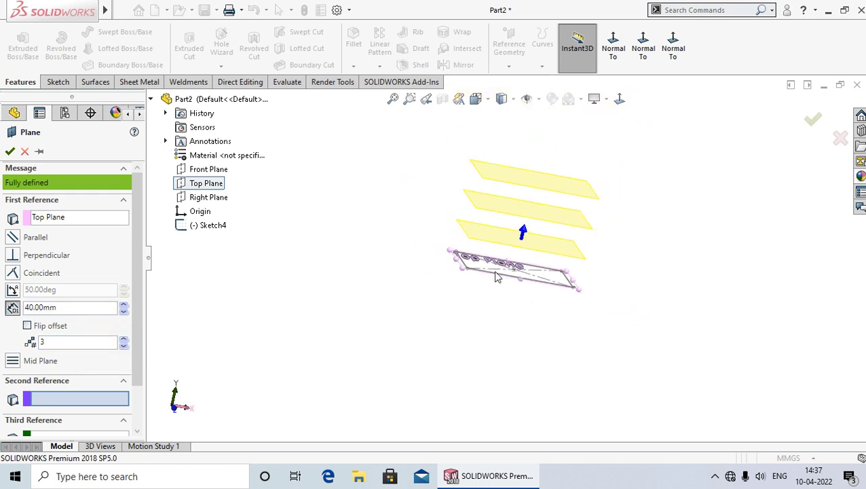
{"action": "left_click", "coordinate": [124, 339]}
{"action": "left_click", "coordinate": [124, 339]}
{"action": "key", "text": "z"}
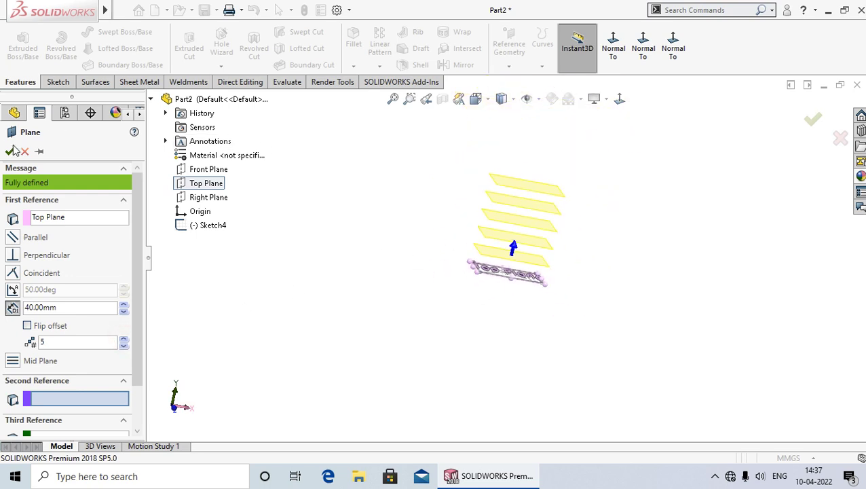
{"action": "left_click", "coordinate": [9, 151]}
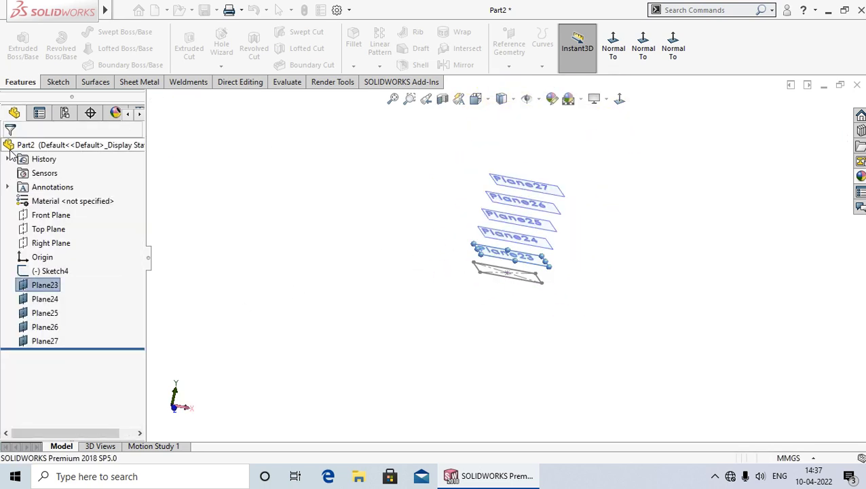
{"action": "left_click", "coordinate": [315, 272]}
{"action": "scroll", "coordinate": [546, 224], "scroll_direction": "down", "scroll_amount": 3}
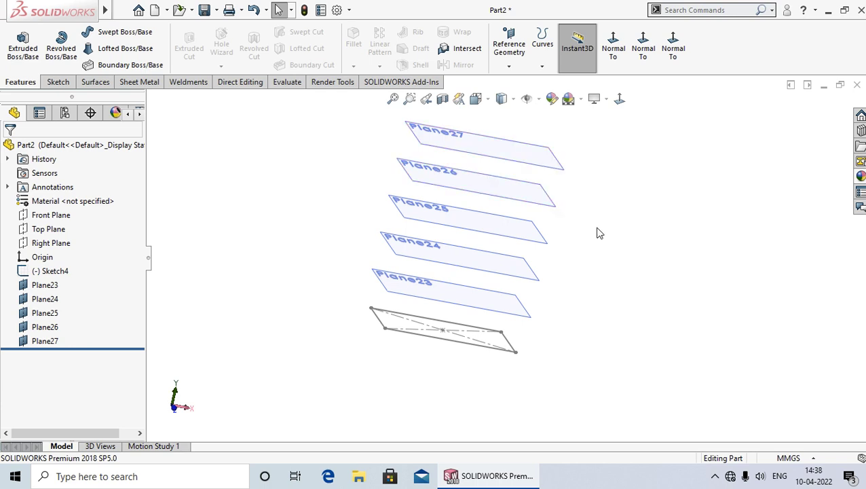
{"action": "middle_click_drag", "start_coordinate": [594, 227], "coordinate": [596, 284]}
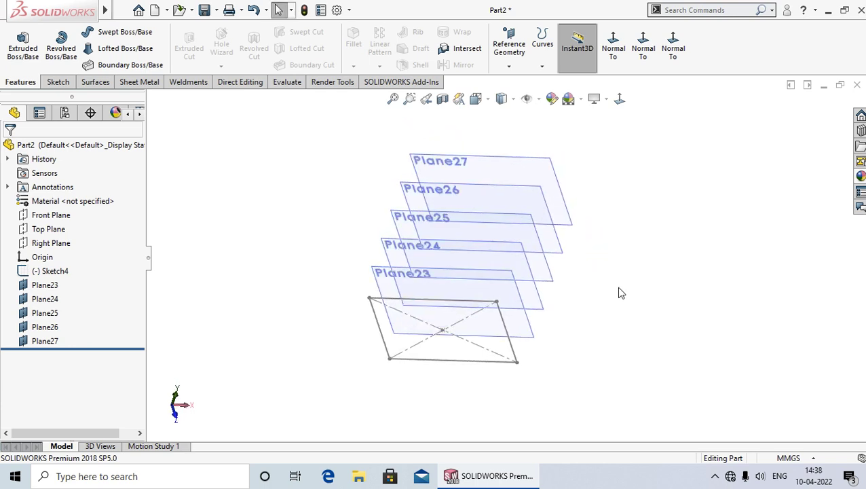
{"action": "left_click", "coordinate": [251, 335]}
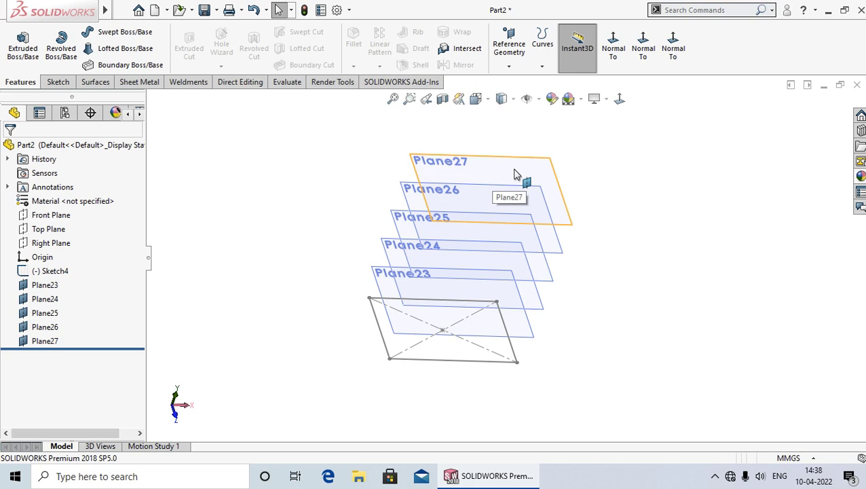
{"action": "scroll", "coordinate": [514, 175], "scroll_direction": "down", "scroll_amount": 2}
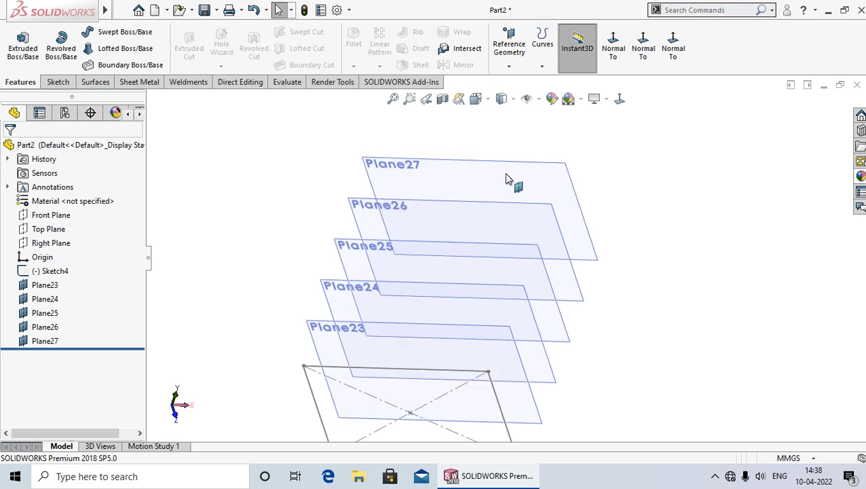
- Create Sketch5 on Plane27, viewed face-on, with an origin-centred circle, and exit the sketch
{"action": "left_click", "coordinate": [506, 178]}
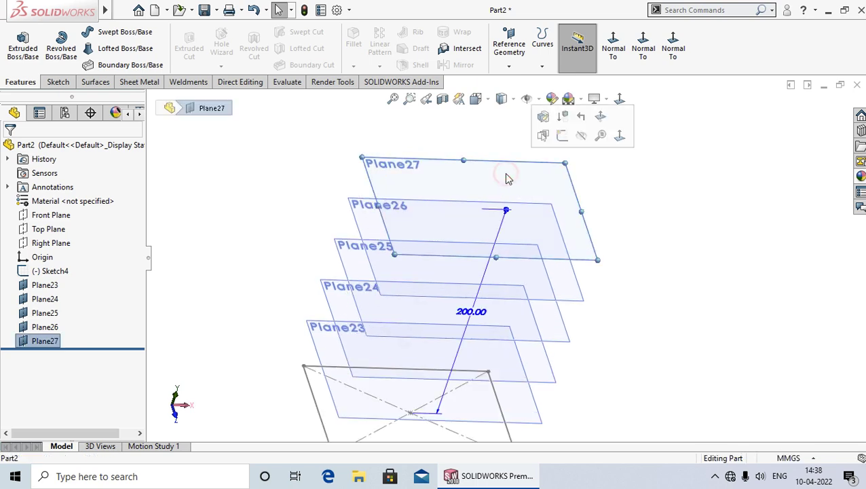
{"action": "left_click", "coordinate": [563, 136]}
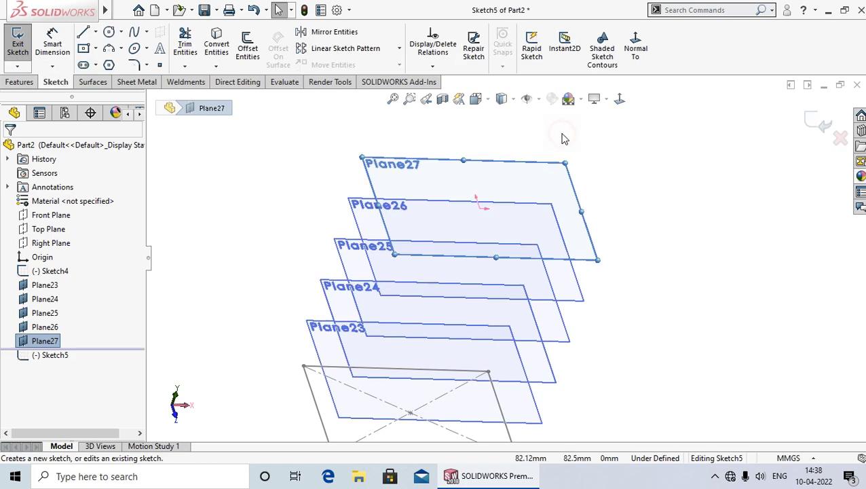
{"action": "left_click", "coordinate": [621, 100]}
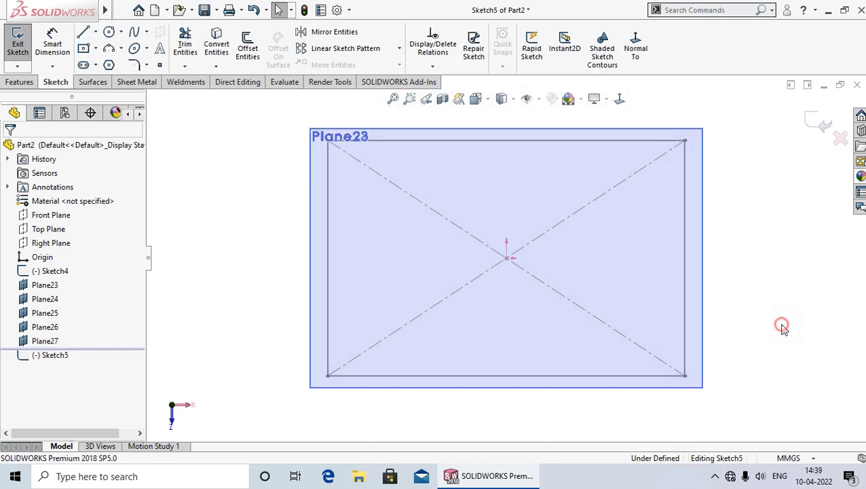
{"action": "left_click", "coordinate": [106, 34]}
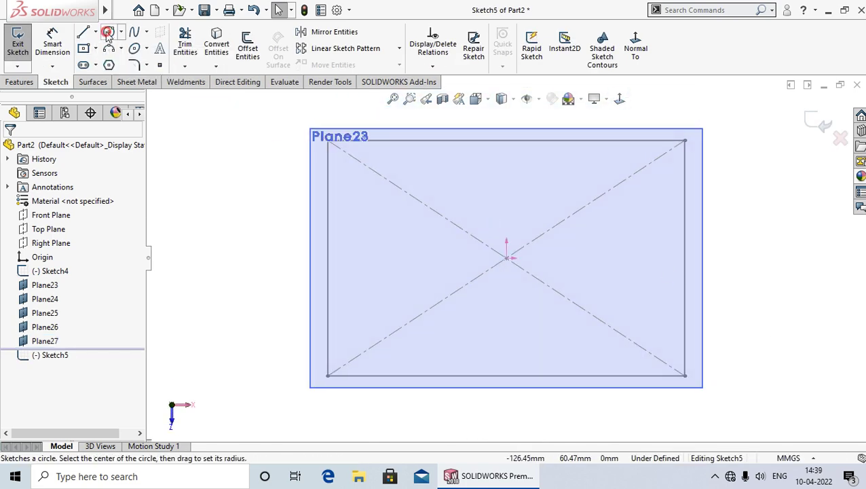
{"action": "left_click", "coordinate": [507, 258]}
{"action": "left_click", "coordinate": [506, 185]}
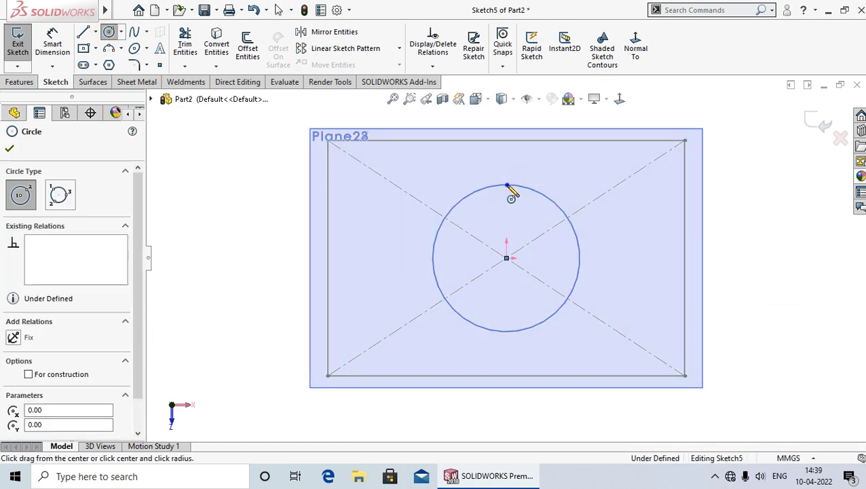
{"action": "right_click", "coordinate": [511, 195]}
{"action": "left_click", "coordinate": [519, 195]}
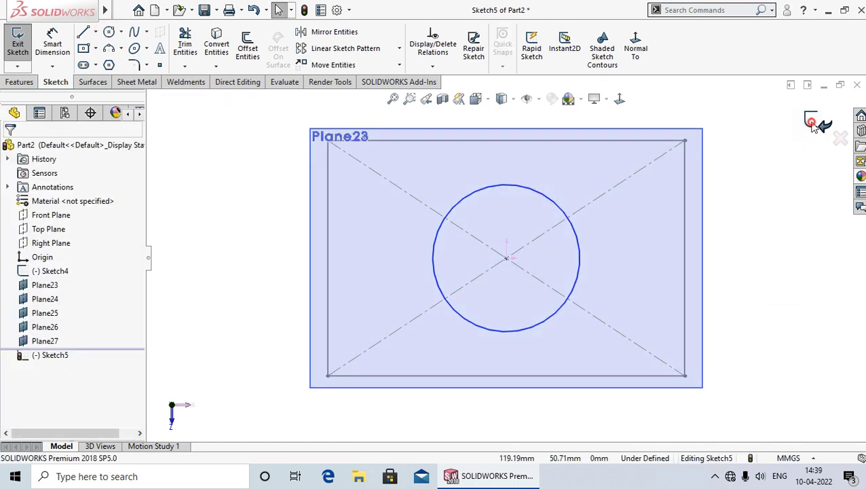
{"action": "left_click", "coordinate": [813, 126]}
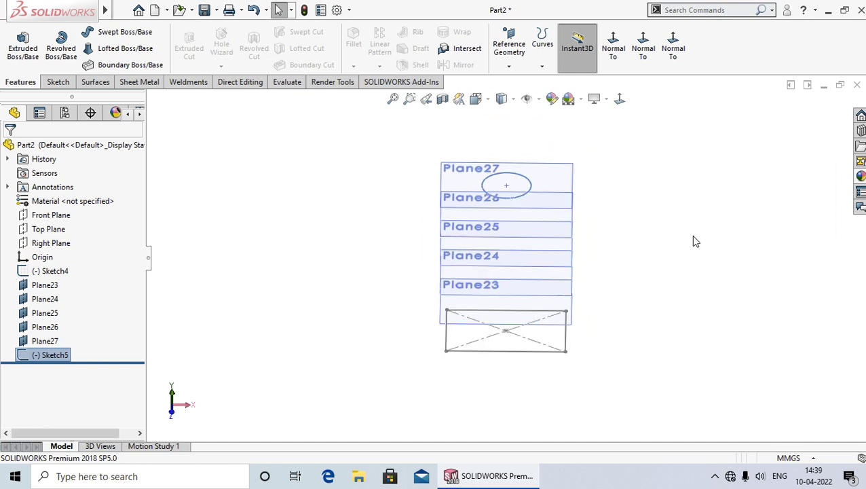
{"action": "middle_click_drag", "start_coordinate": [695, 292], "coordinate": [696, 263]}
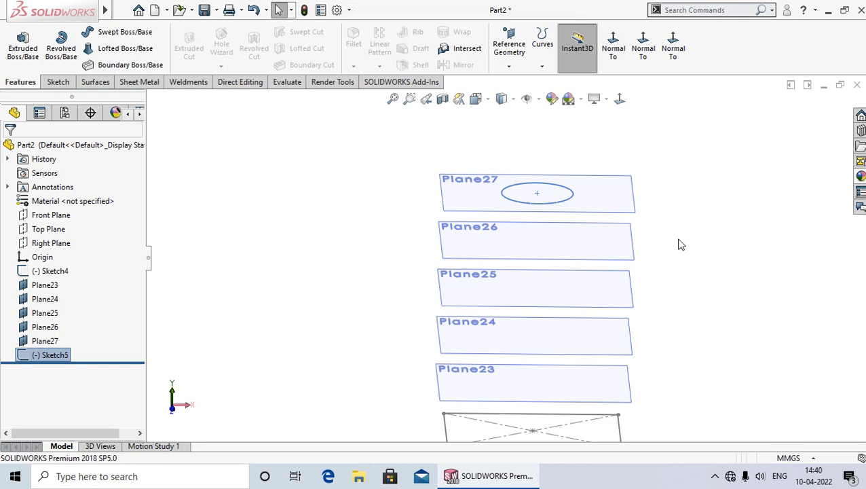
{"action": "scroll", "coordinate": [689, 283], "scroll_direction": "up", "scroll_amount": 3}
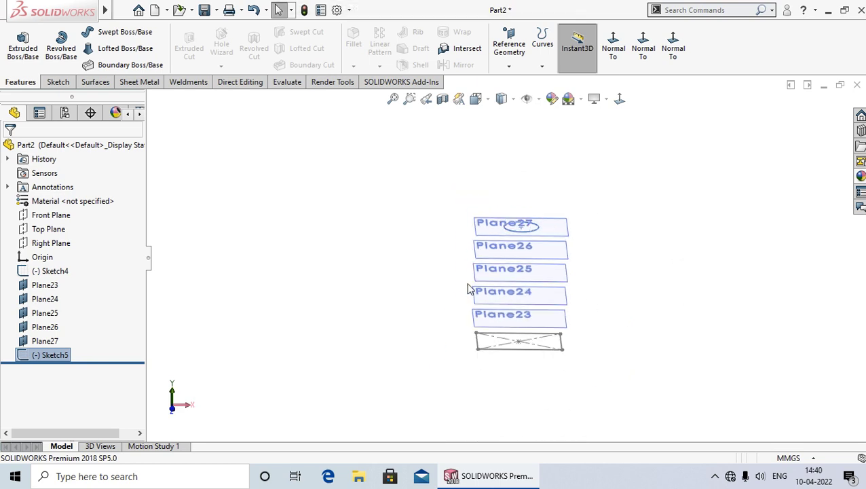
{"action": "scroll", "coordinate": [604, 271], "scroll_direction": "down", "scroll_amount": 2}
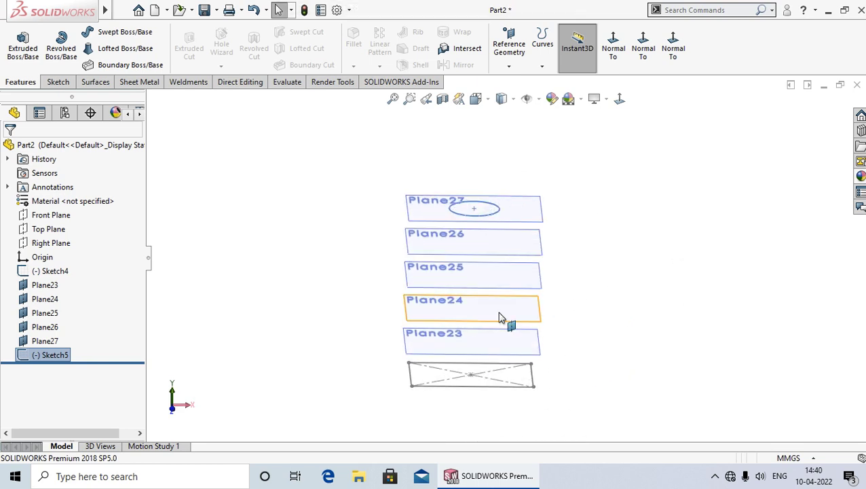